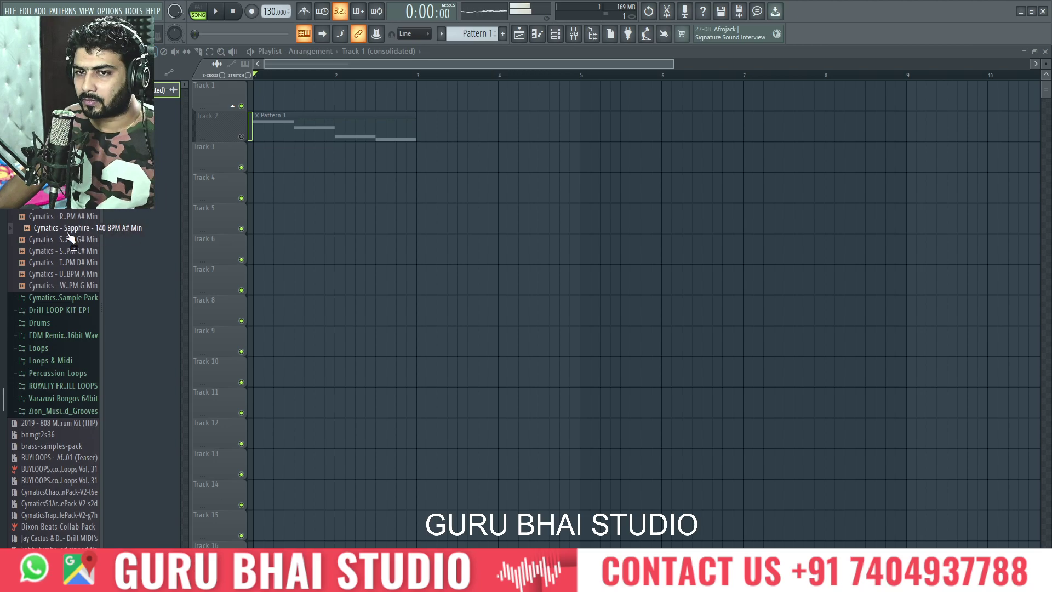
Place the Cymatics - Sapphire - 140 BPM A# Min loop at the start of Track 4 and delete the Pattern 1 clip from Track 2.
scroll(390, 65, down, 5)
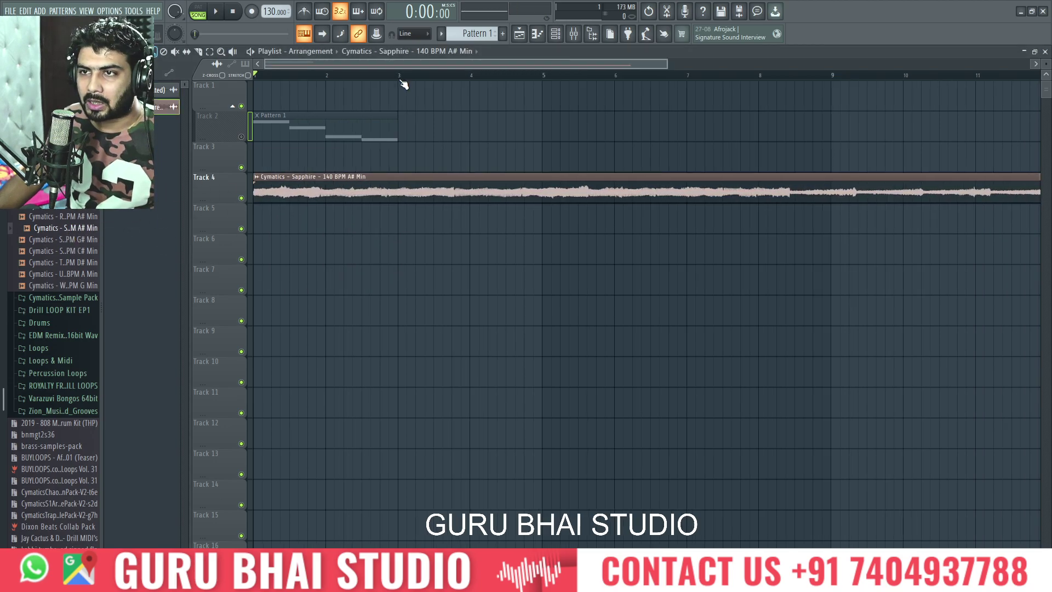
right_click(277, 131)
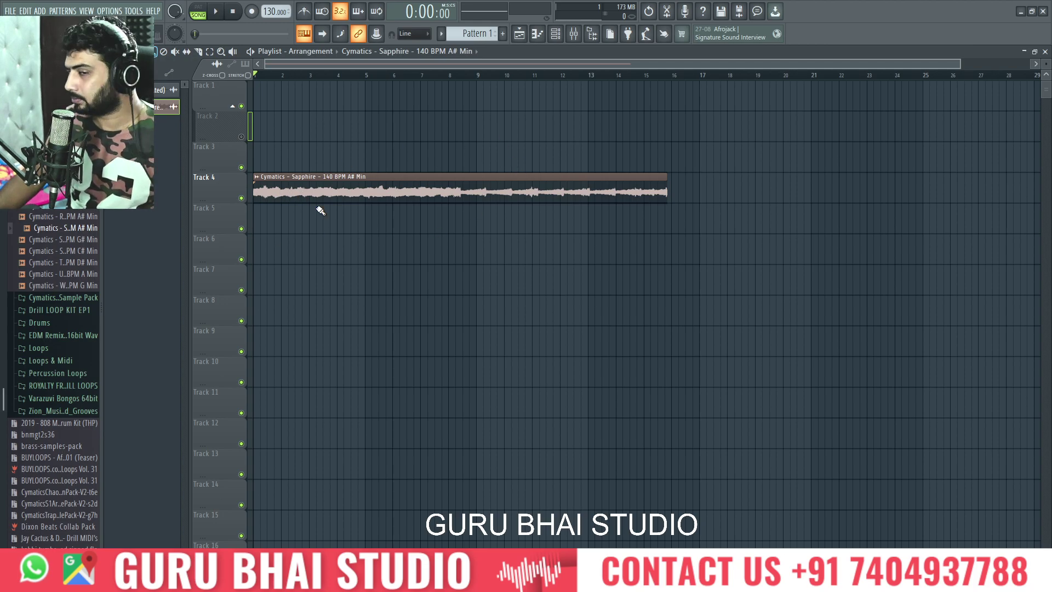
Open the Sapphire clip's channel settings, inspect the sample's notes in the pitch corrector, and close the corrector.
double_click(303, 190)
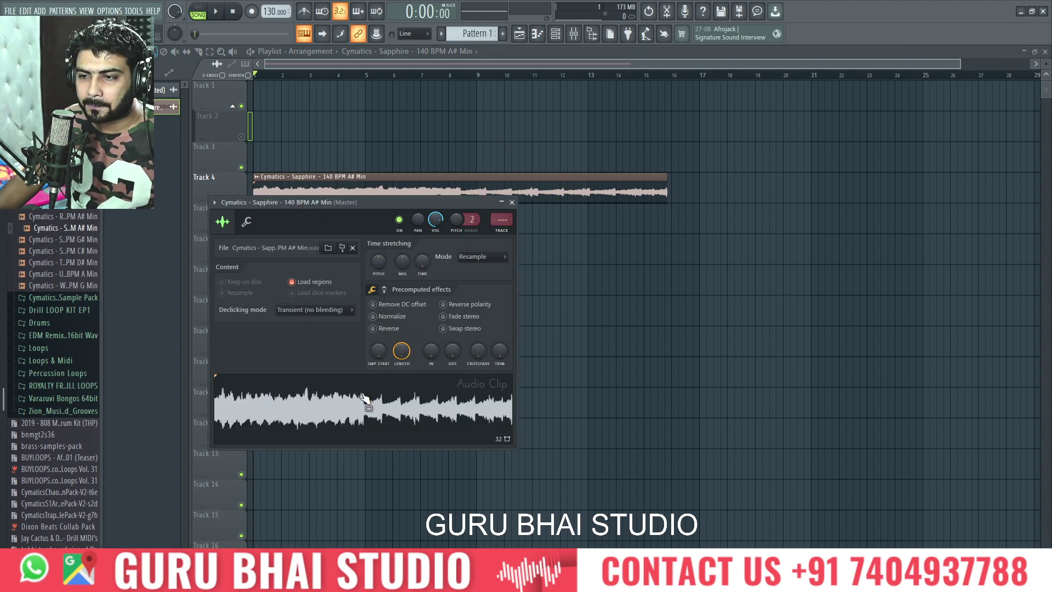
right_click(363, 385)
click(410, 449)
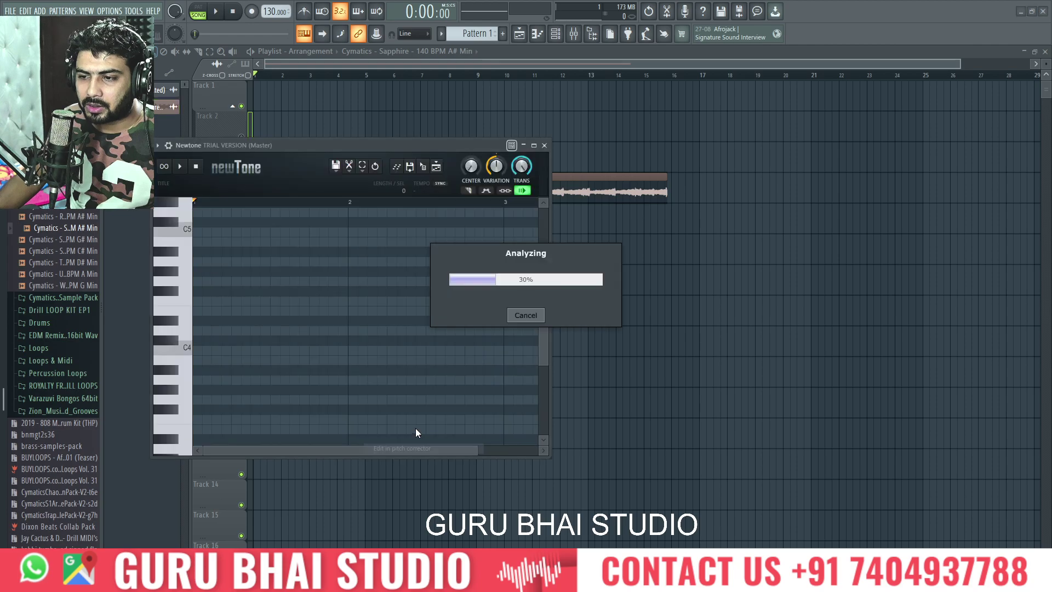
scroll(411, 198, down, 3)
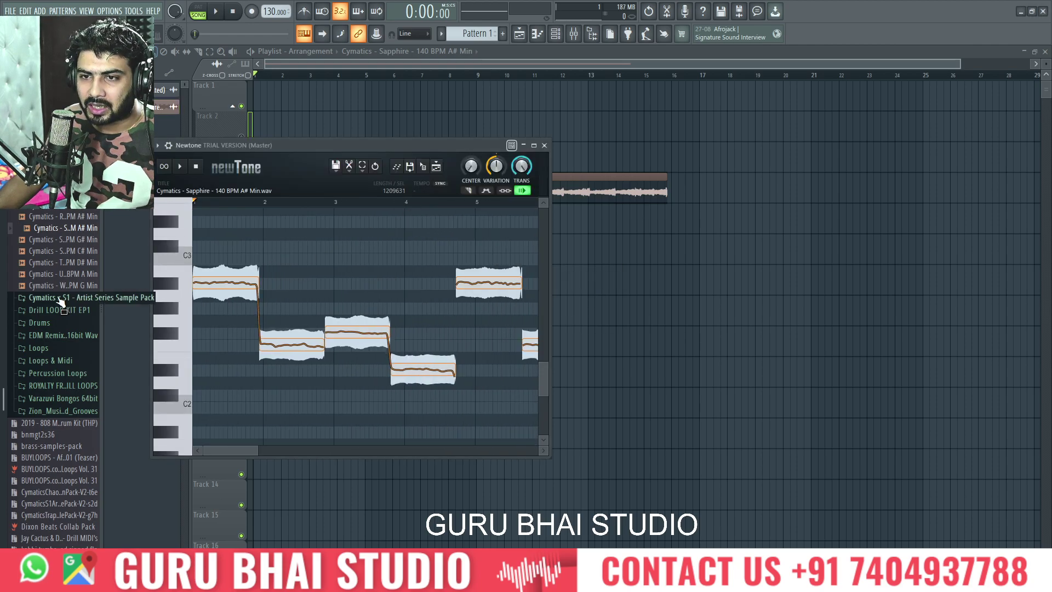
scroll(438, 204, down, 2)
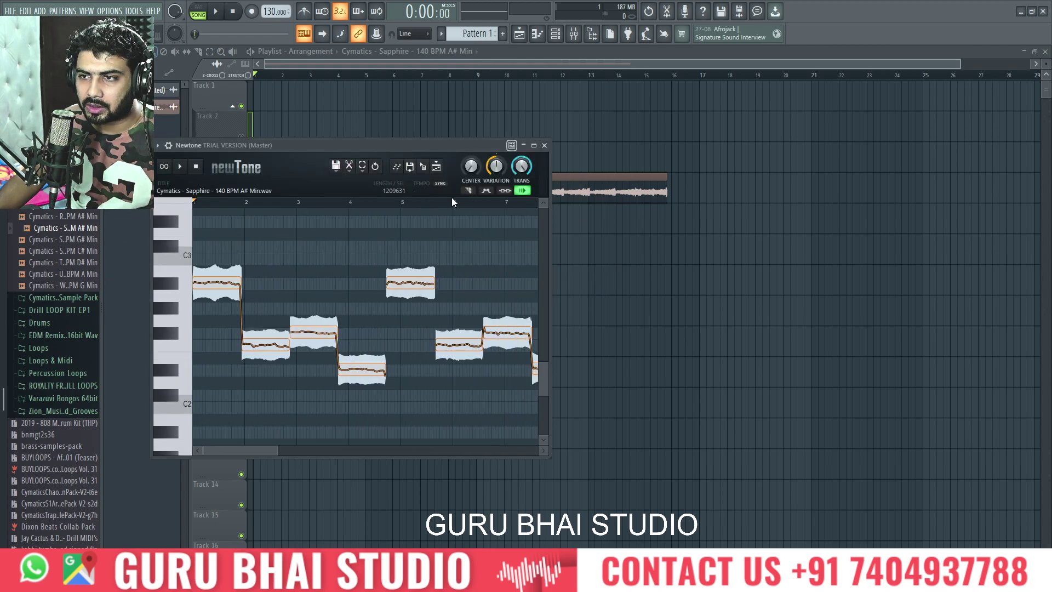
click(545, 145)
Open the Sapphire sample in the audio editor and run pitch region detection on it.
click(367, 390)
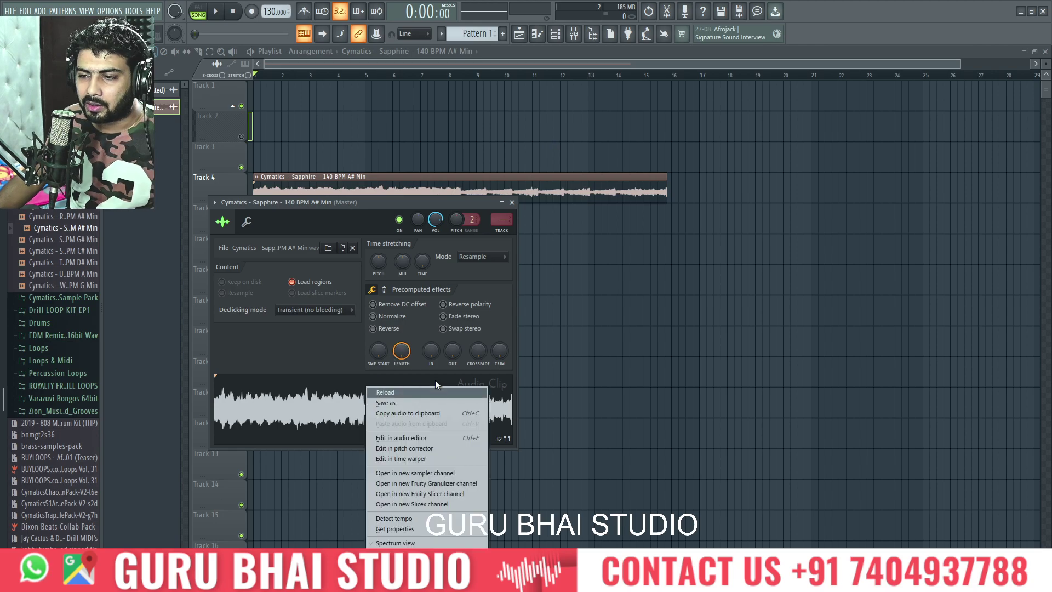
click(413, 438)
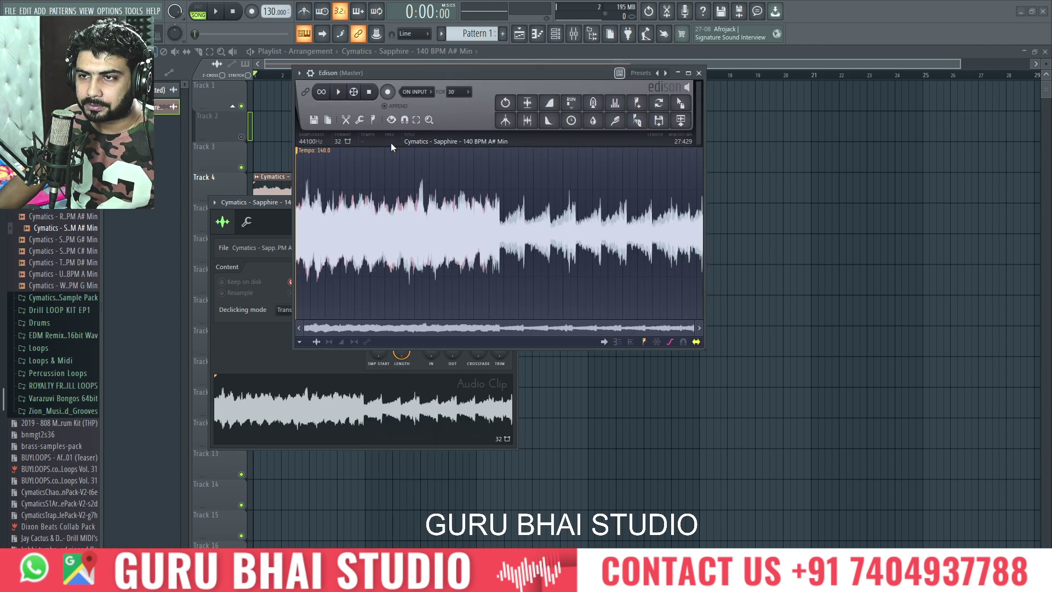
click(374, 120)
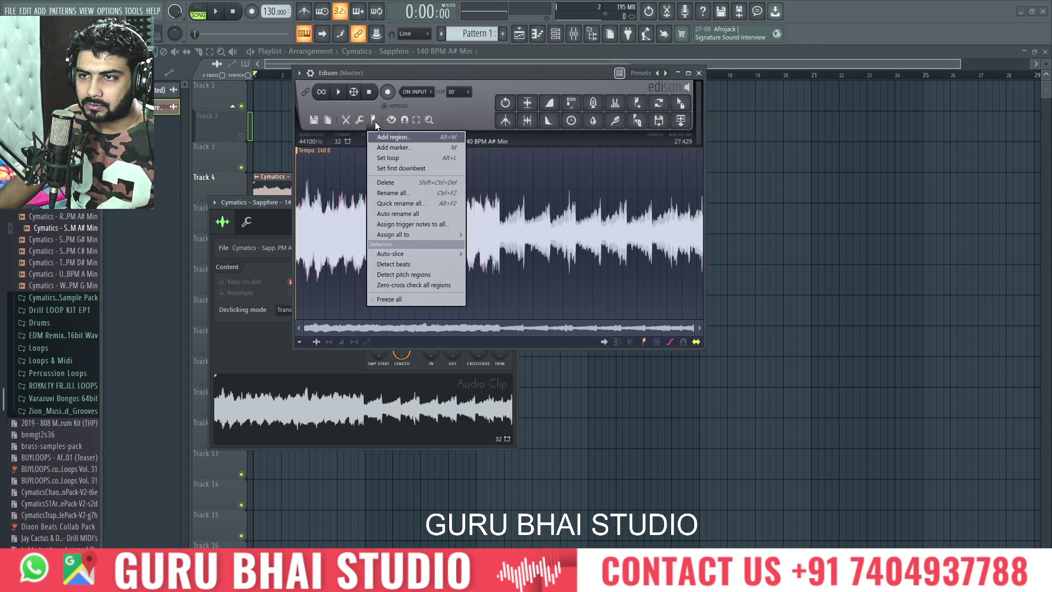
click(424, 275)
Examine the note names on the detected pitch regions along the waveform, including the closely spaced ones in its second half.
scroll(298, 159, up, 8)
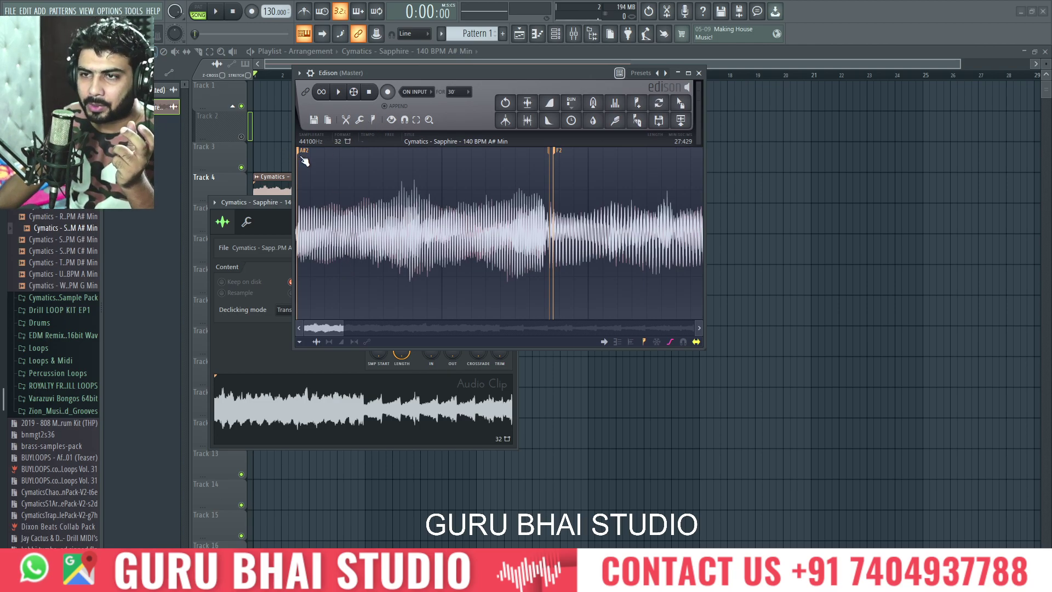
scroll(304, 160, down, 3)
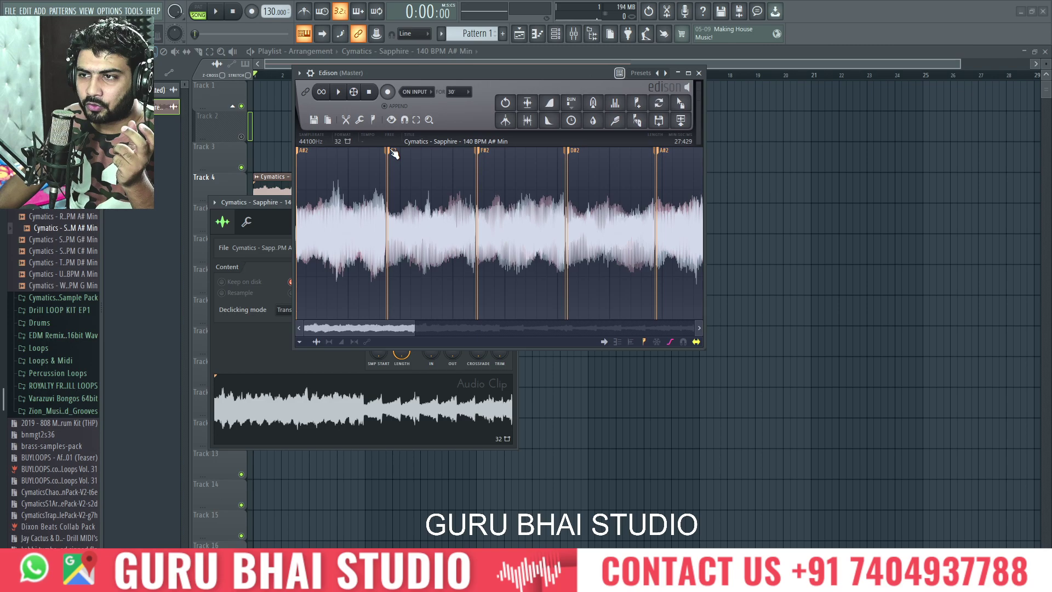
scroll(566, 159, down, 2)
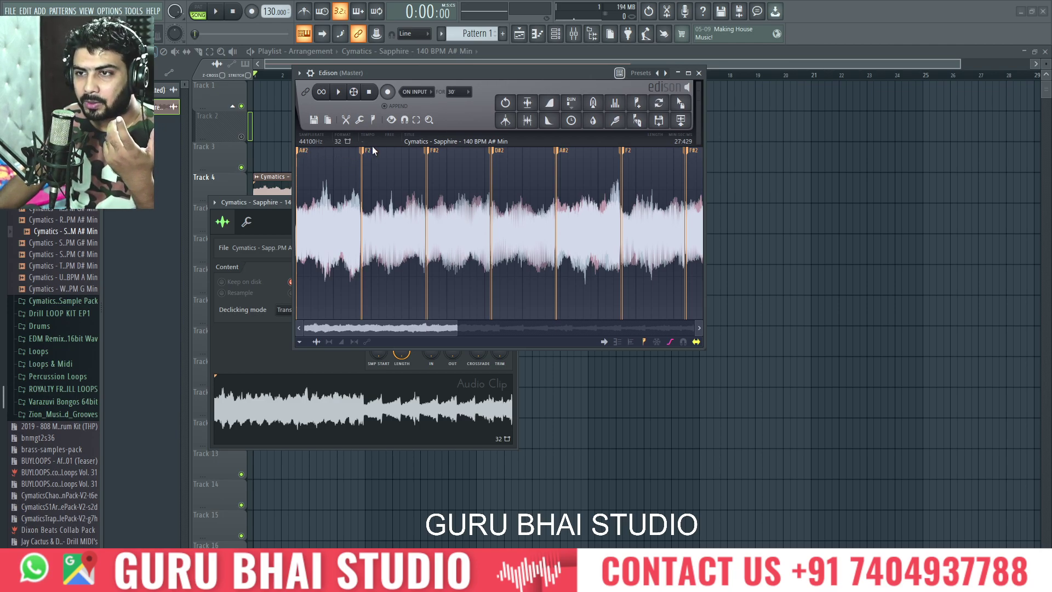
scroll(494, 155, down, 3)
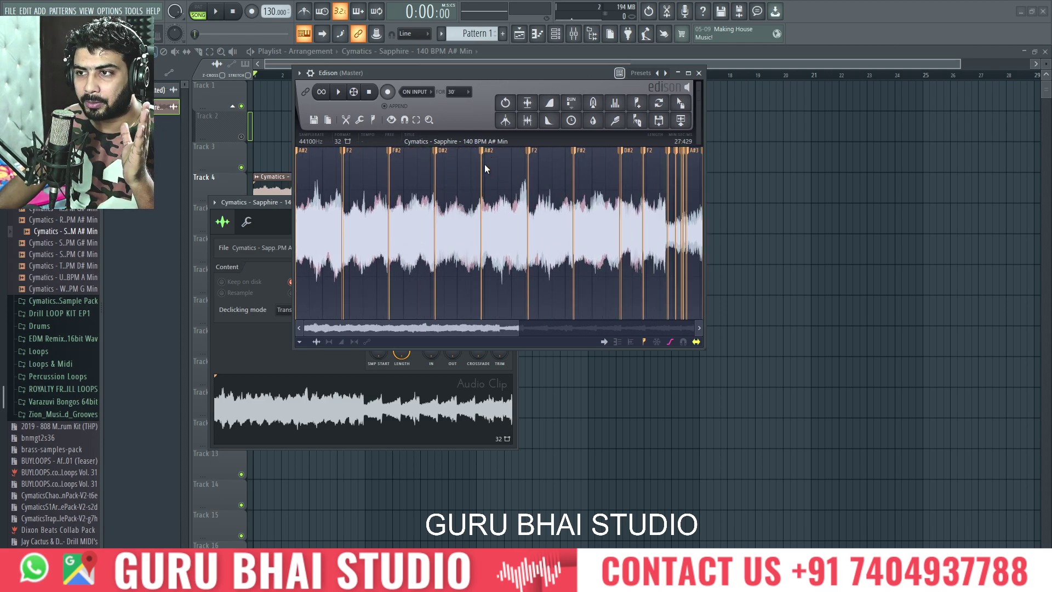
scroll(490, 159, down, 1)
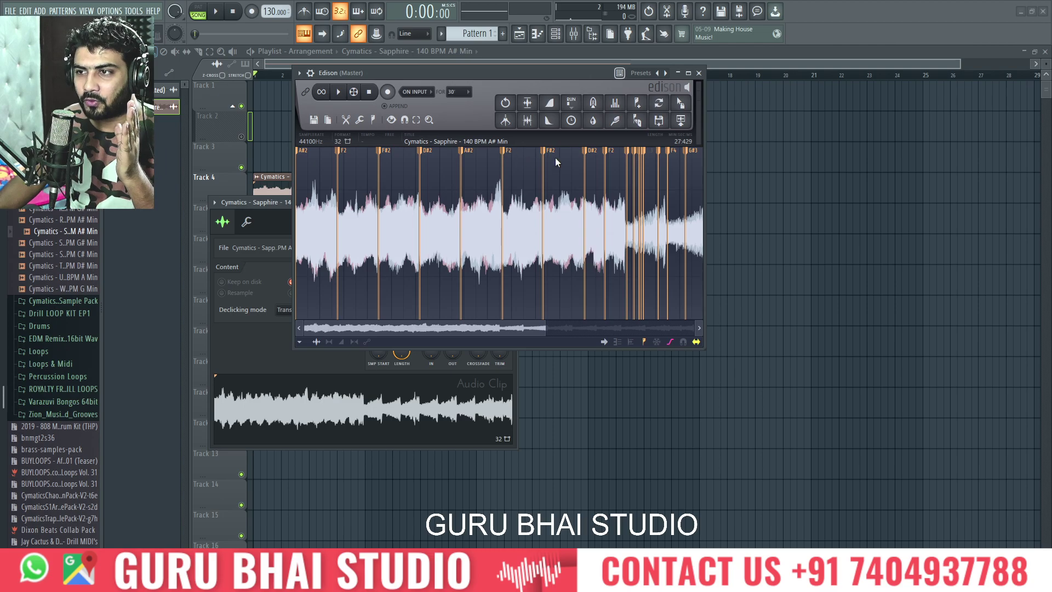
scroll(587, 159, up, 3)
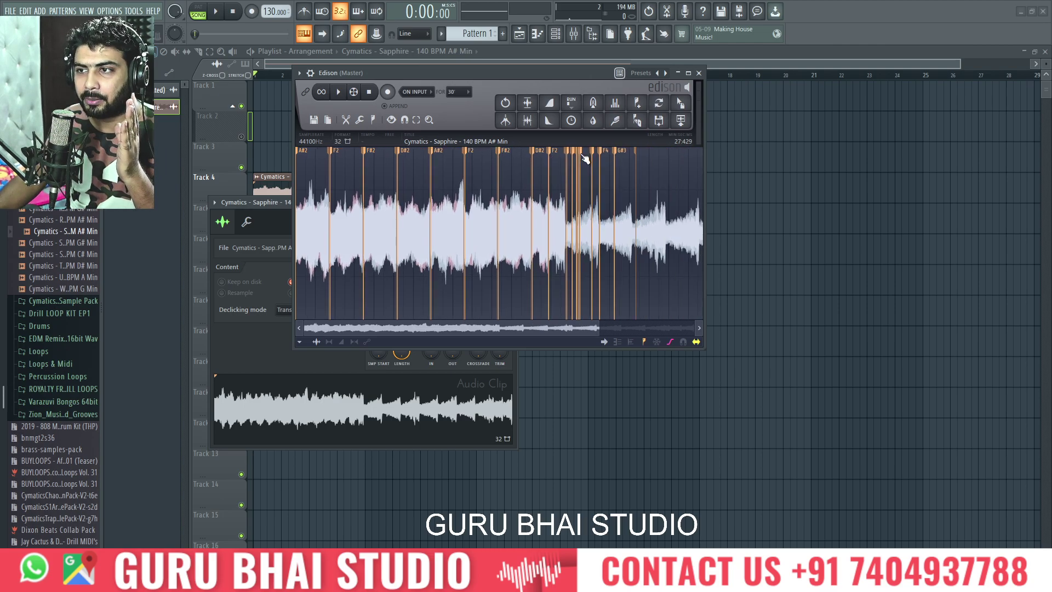
scroll(584, 159, up, 2)
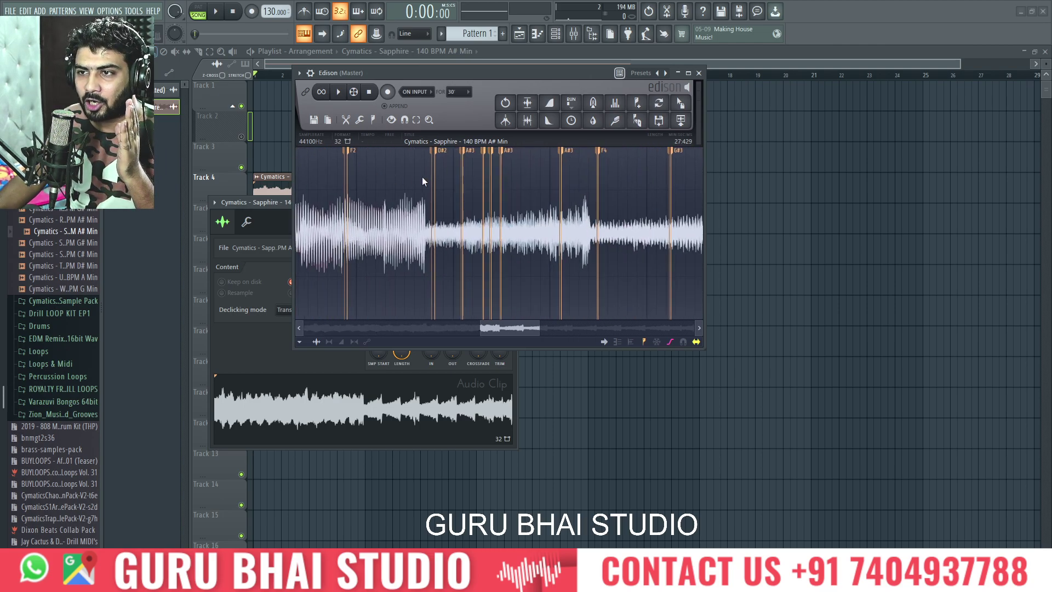
scroll(468, 160, up, 1)
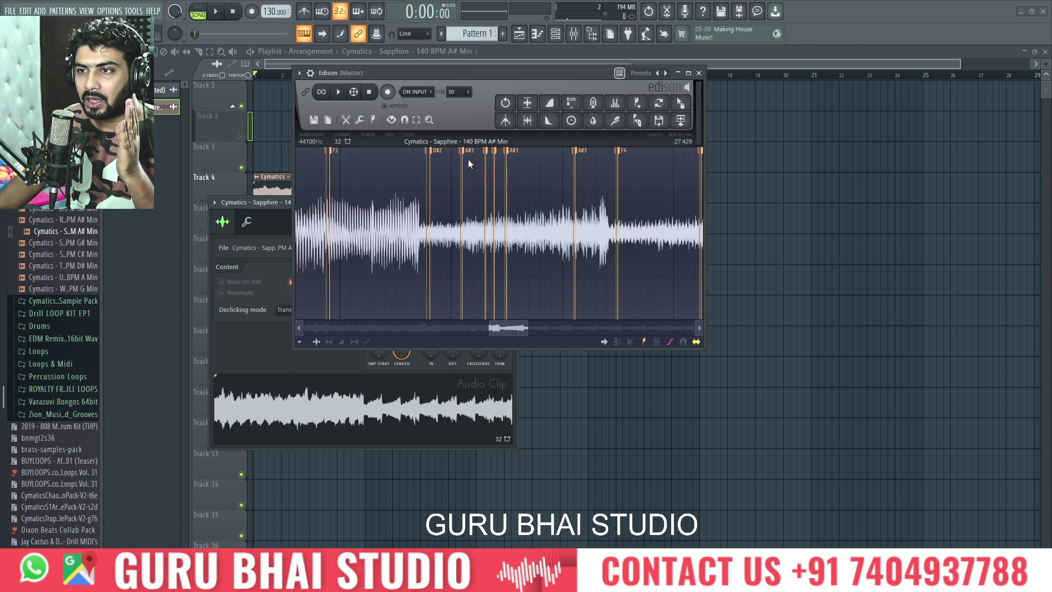
scroll(398, 159, down, 3)
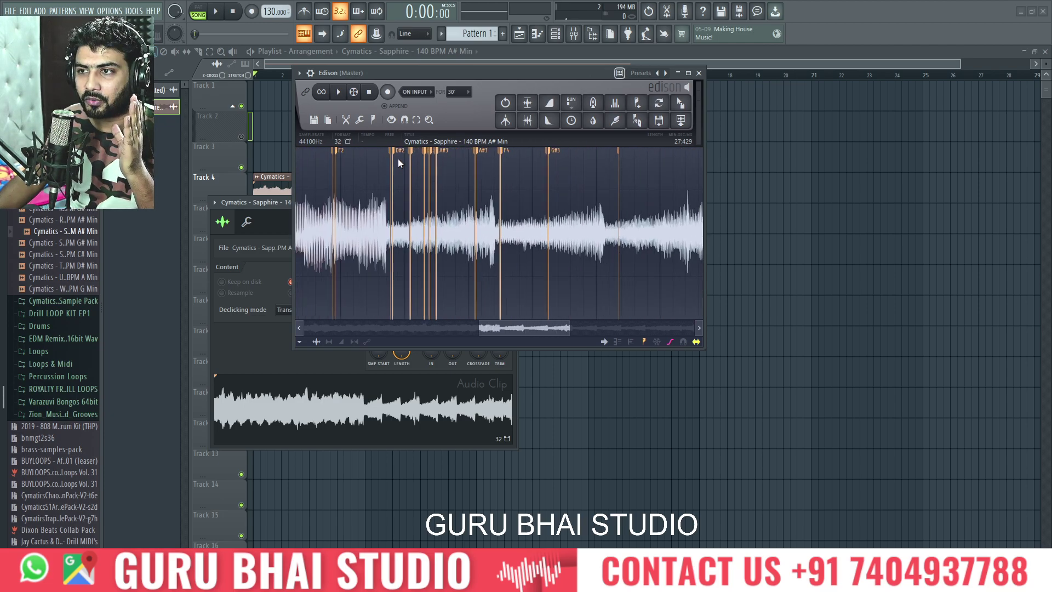
scroll(485, 158, up, 3)
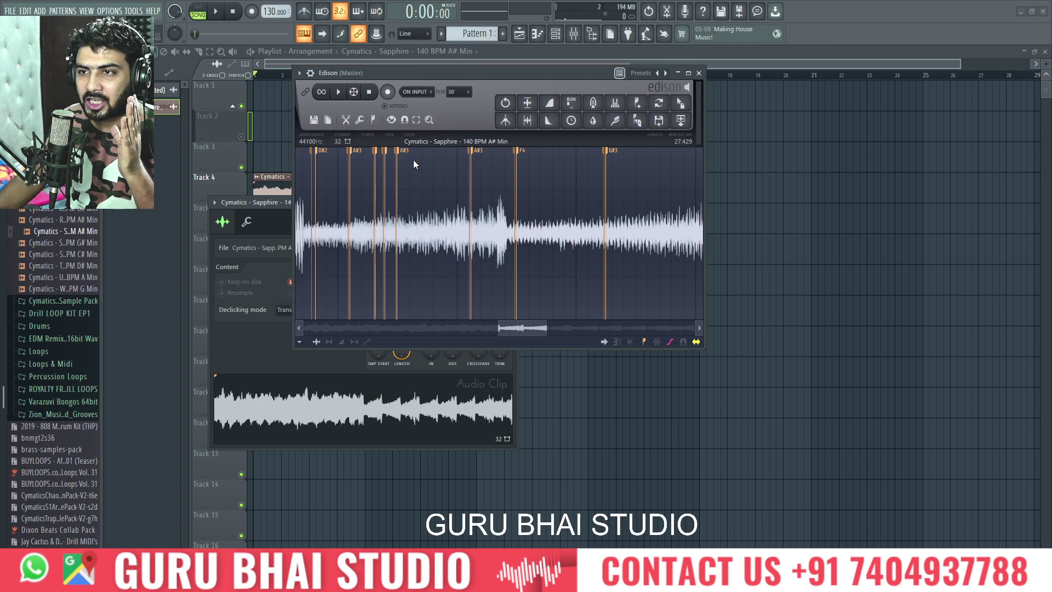
scroll(488, 150, down, 2)
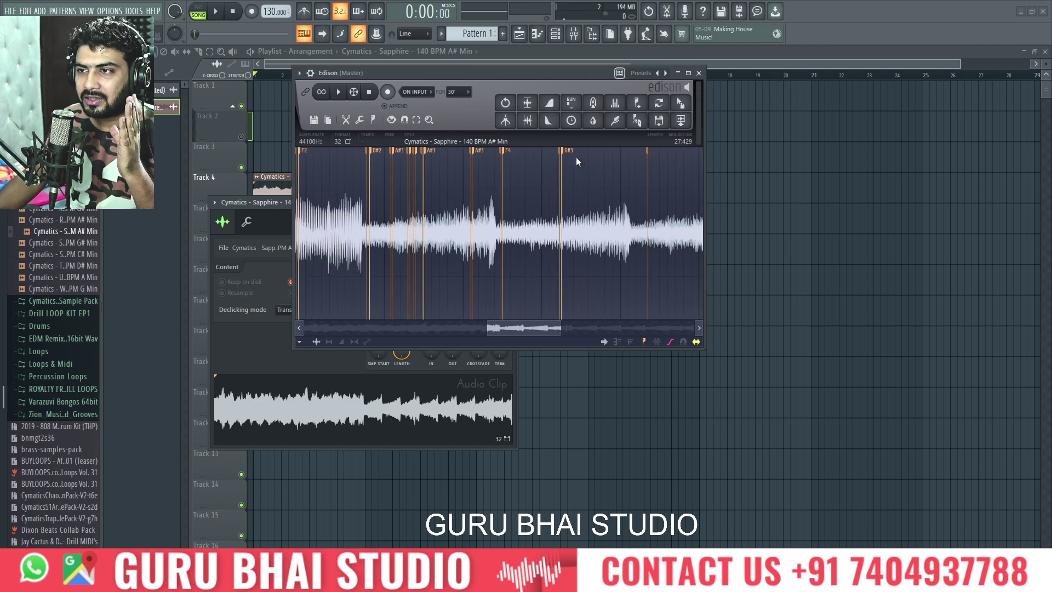
scroll(577, 158, down, 5)
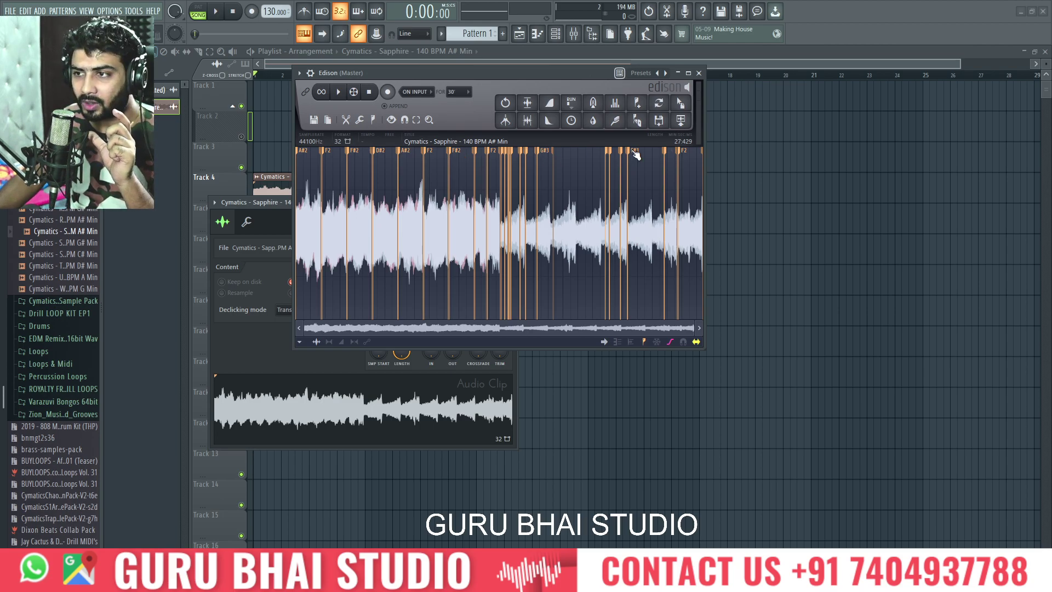
scroll(691, 168, up, 5)
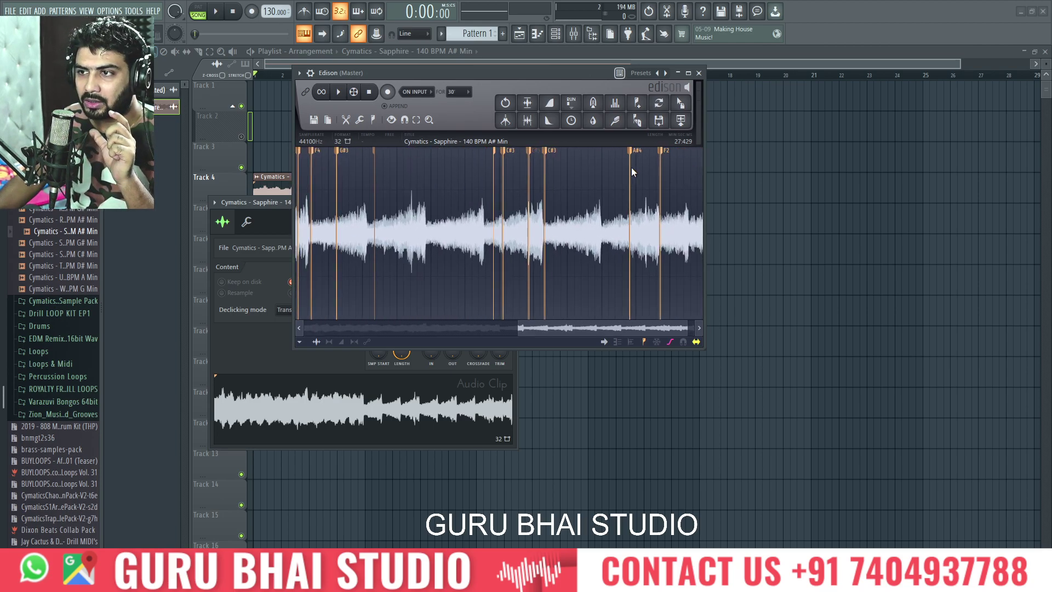
scroll(469, 186, up, 2)
scroll(485, 191, up, 3)
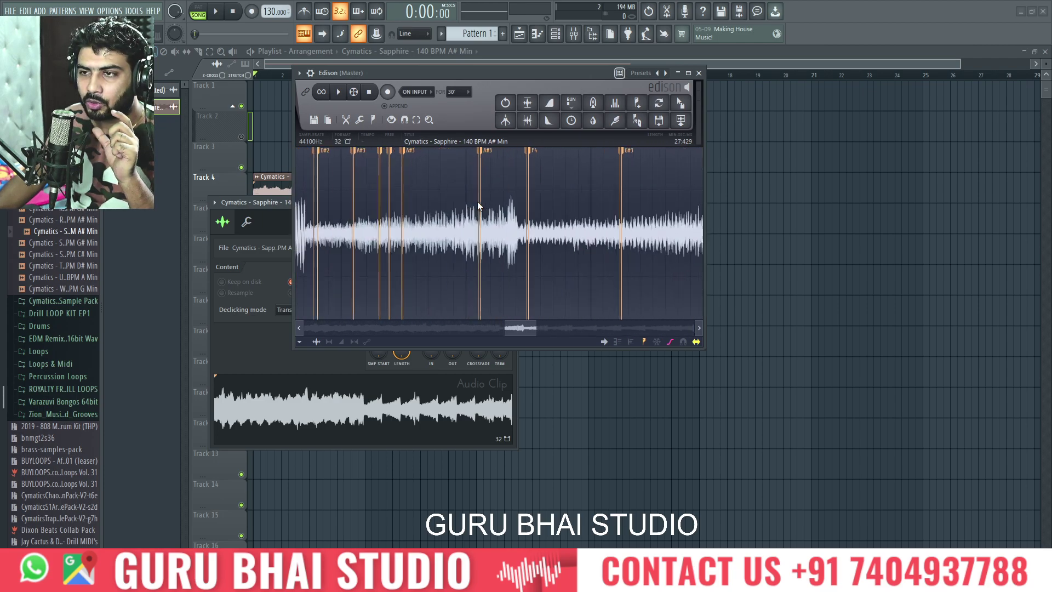
Select about 0.25 s of audio from 13.707 to 13.954 s, around the D#2 region start where the waveform gets quieter, and play it.
scroll(436, 194, down, 2)
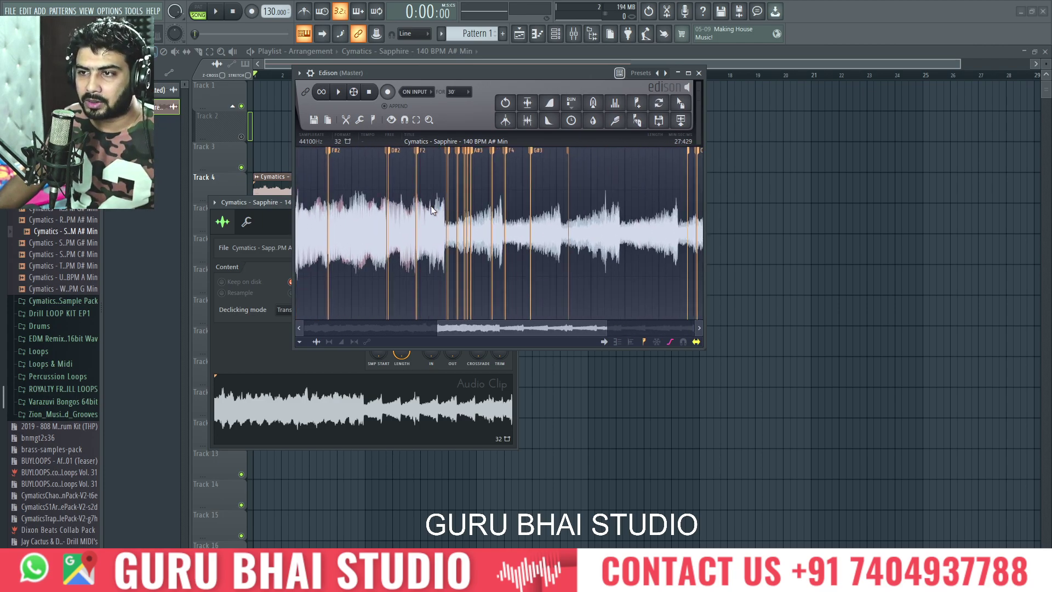
scroll(472, 211, down, 2)
drag(473, 211, 473, 238)
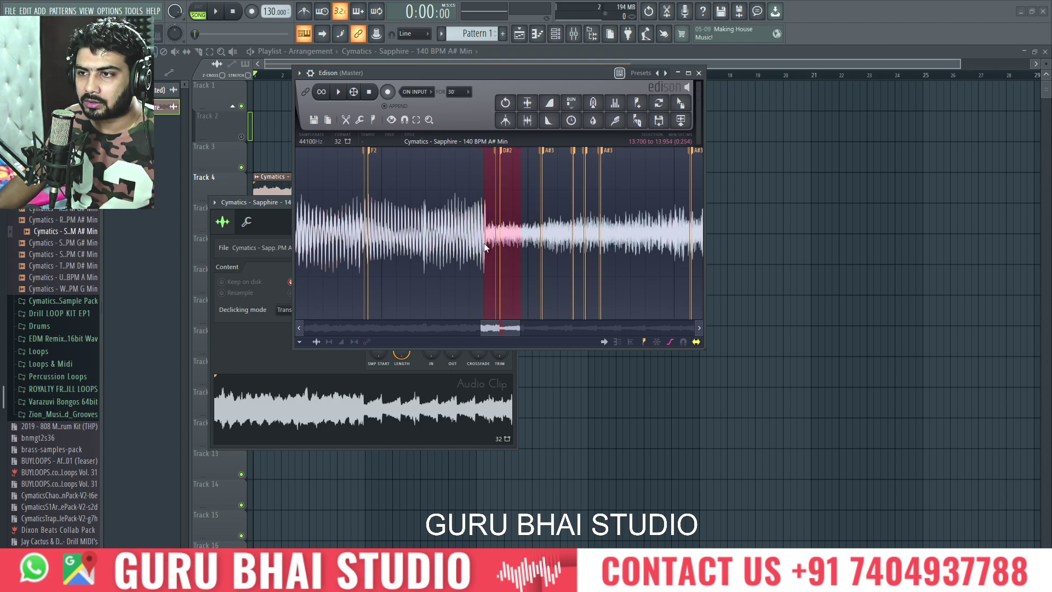
key(space)
key(space)
key(space)
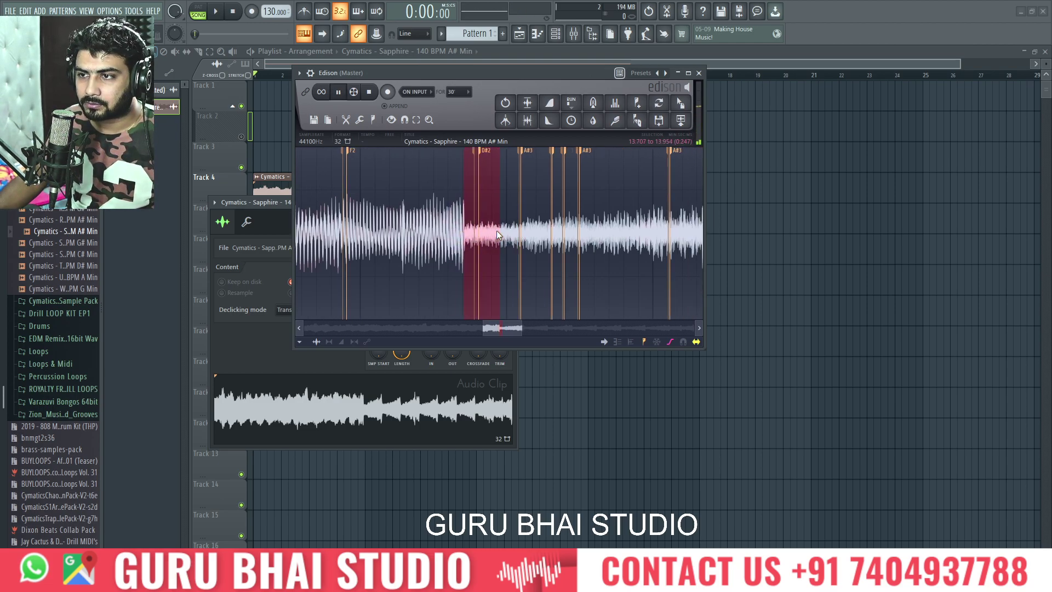
Extend the selection's end to about 17.571 s, covering the closely spaced regions after the waveform gets quieter.
scroll(489, 205, up, 2)
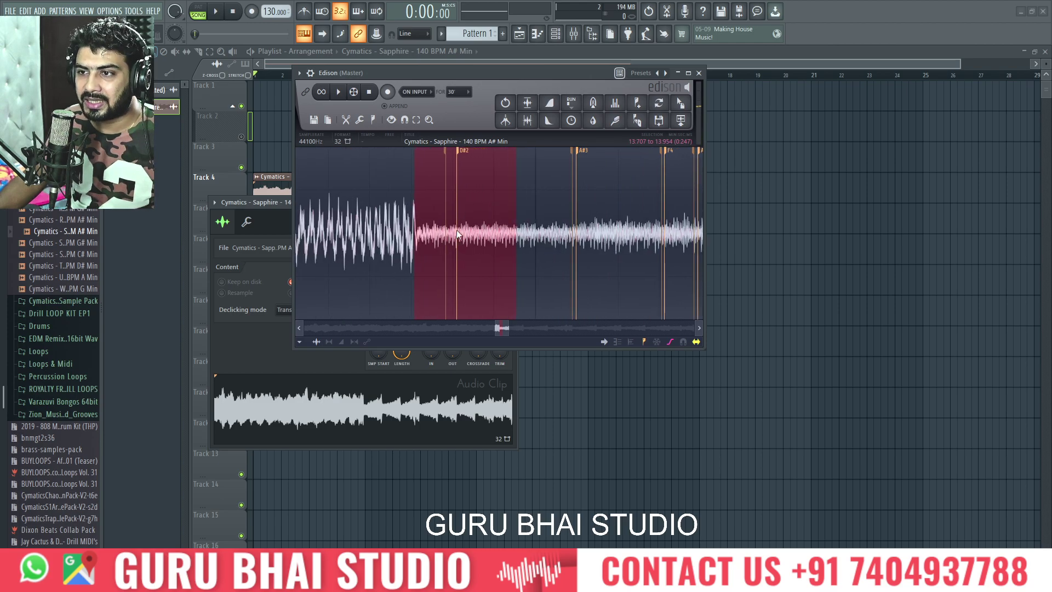
scroll(450, 228, down, 2)
drag(516, 234, 727, 237)
scroll(570, 239, down, 3)
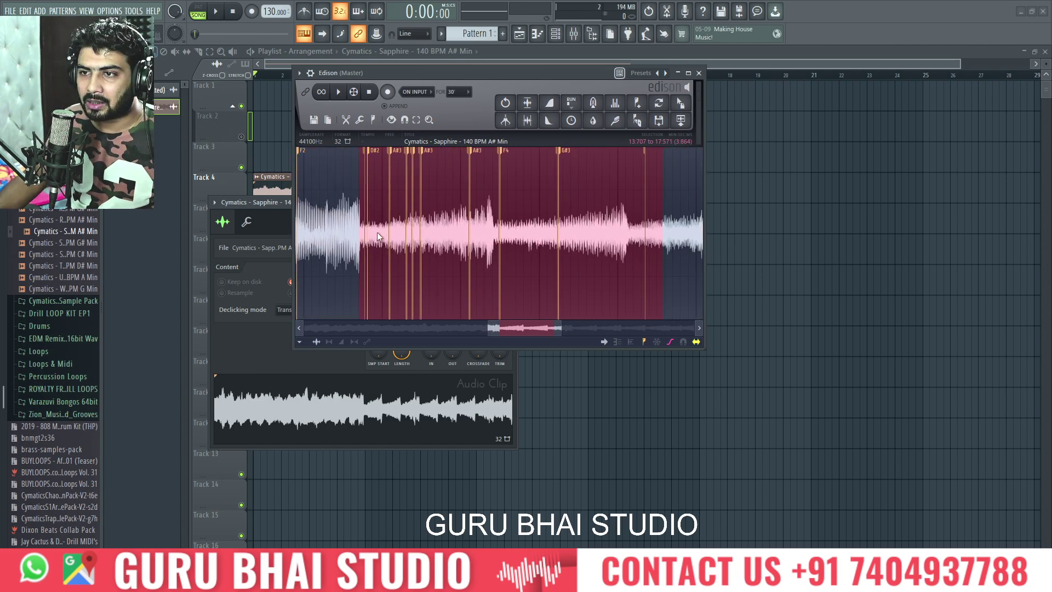
scroll(378, 232, up, 2)
scroll(463, 222, up, 3)
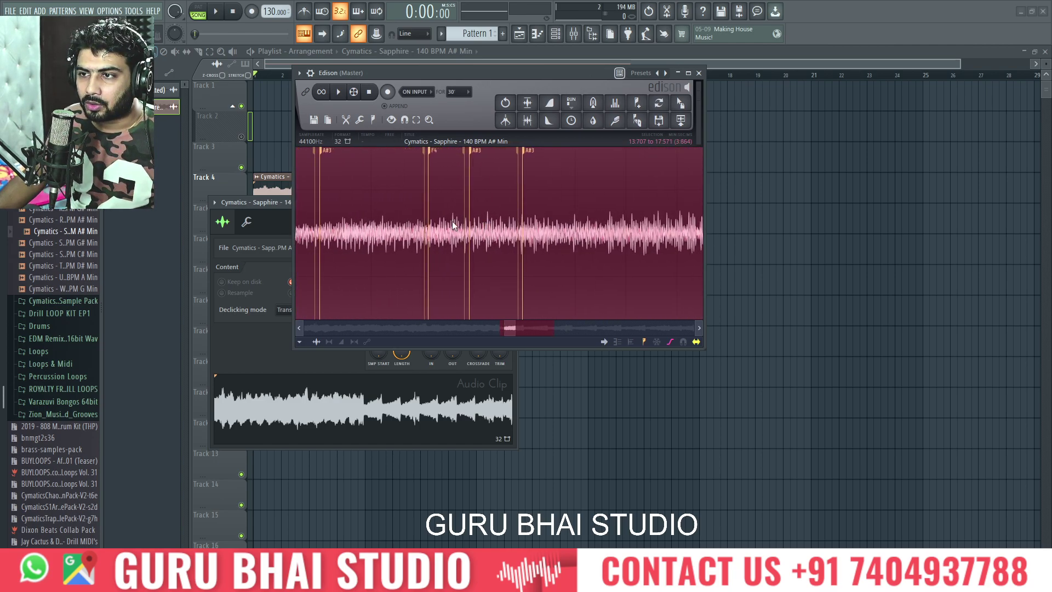
Adjust the selection's start to about 13.712 s, where the amplitude drops just before the D#2 region.
right_click(462, 230)
scroll(450, 230, down, 3)
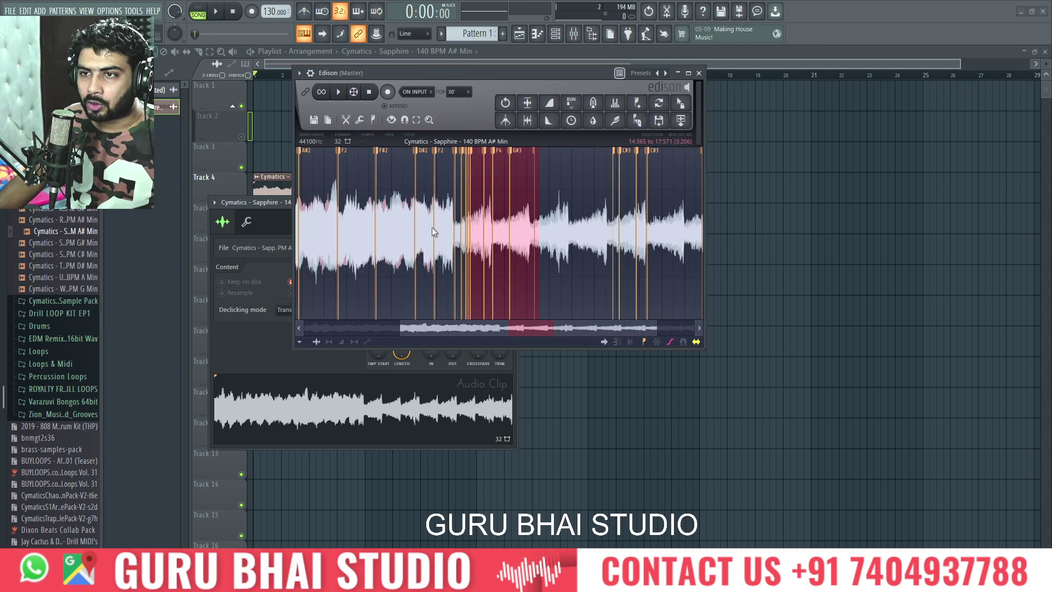
scroll(330, 223, down, 2)
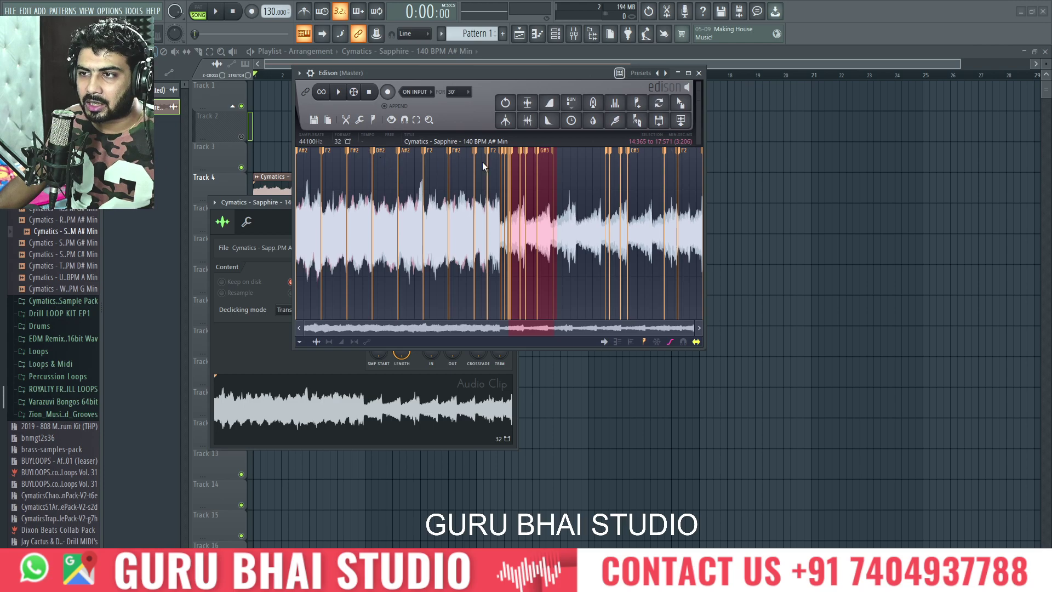
scroll(493, 186, up, 6)
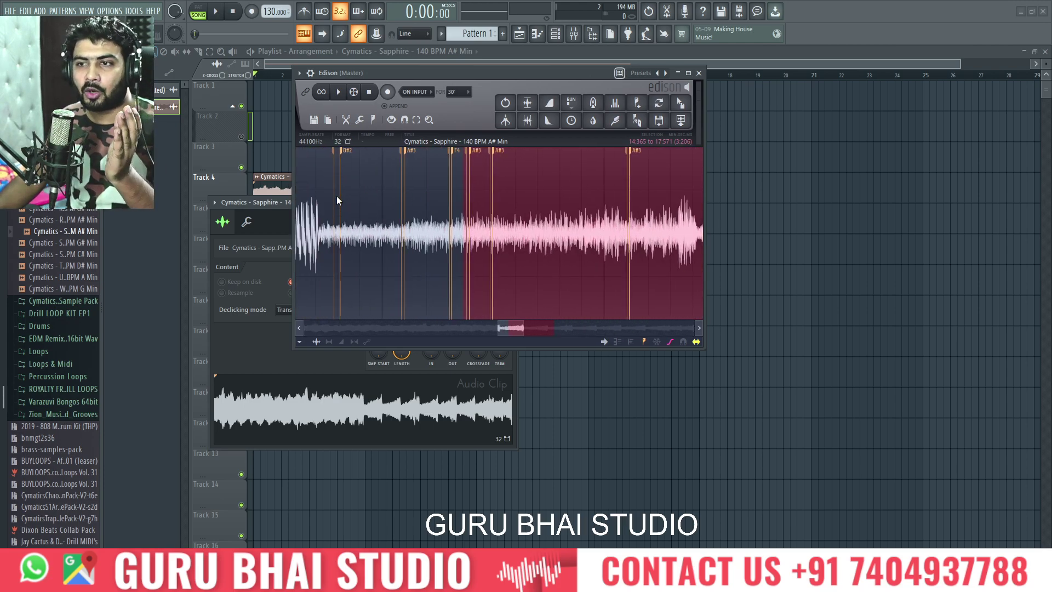
scroll(337, 195, down, 3)
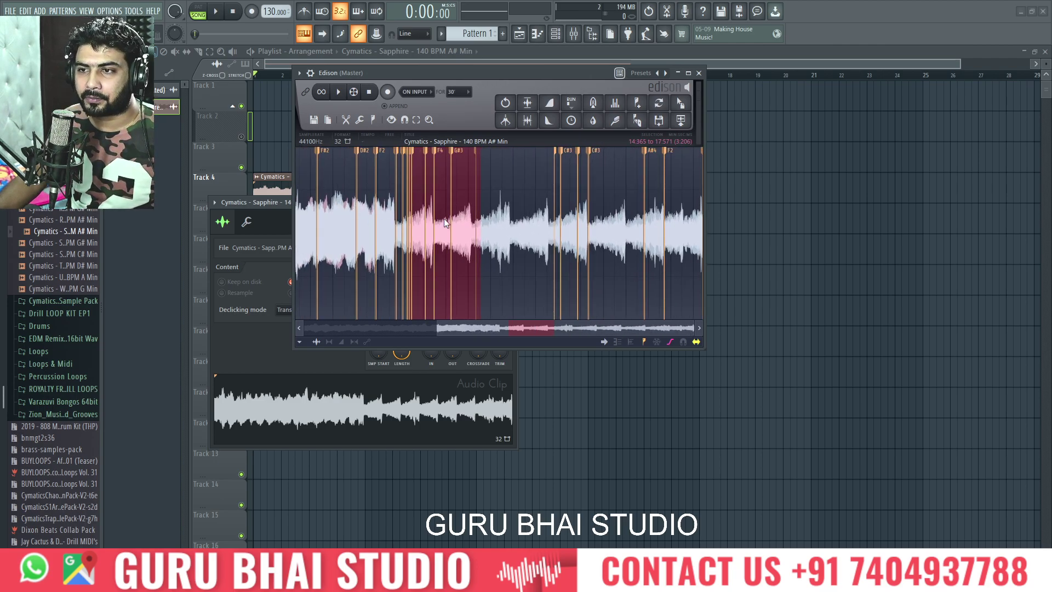
scroll(399, 232, up, 4)
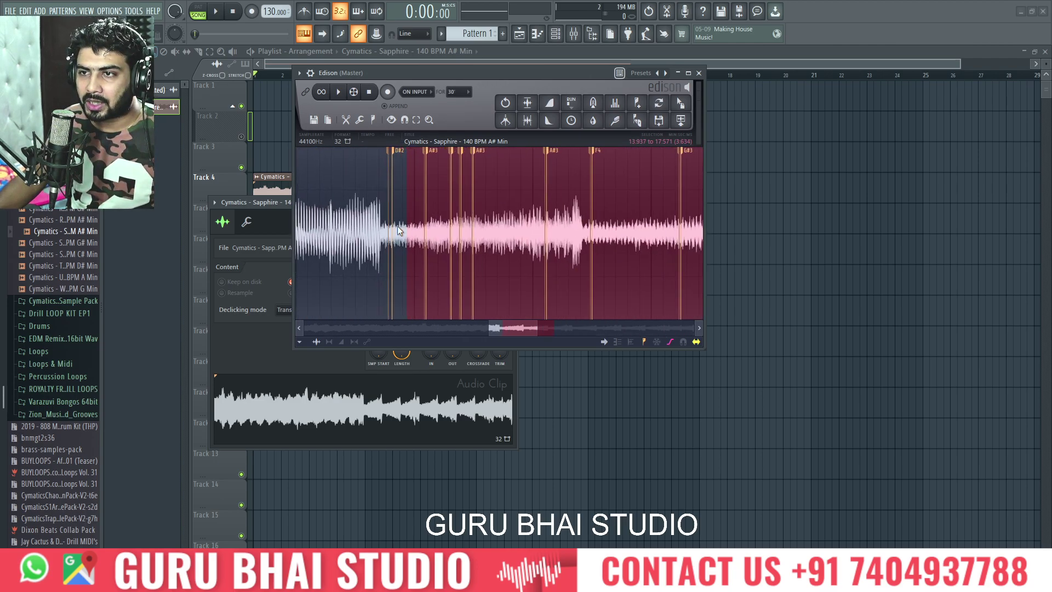
shift+click(369, 226)
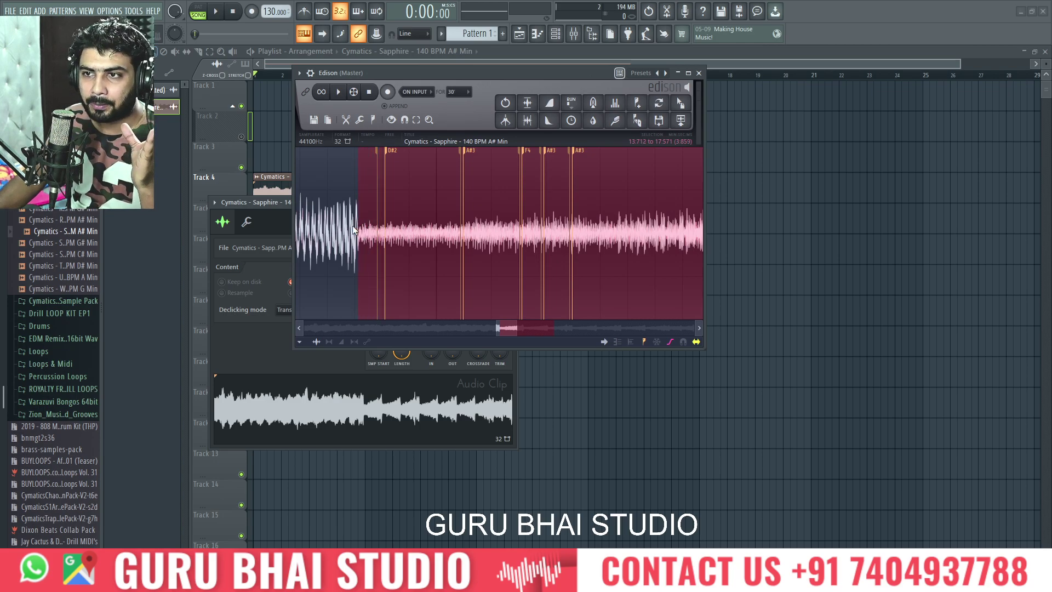
Examine the note names on the pitch regions before, inside and after the selected section of the waveform.
scroll(359, 230, down, 4)
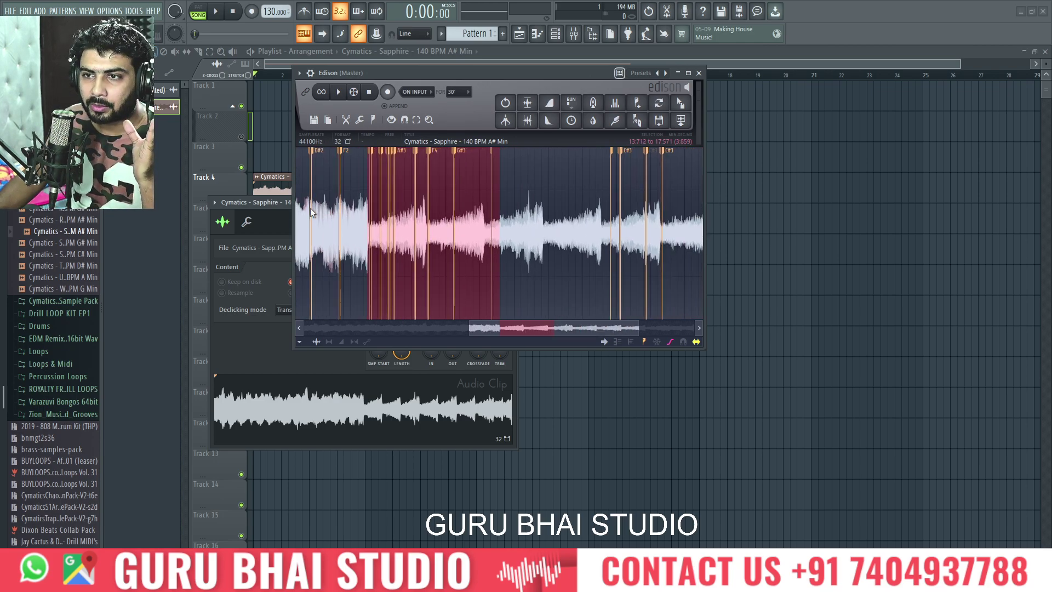
scroll(310, 208, up, 2)
scroll(423, 211, up, 4)
scroll(422, 211, down, 7)
scroll(384, 213, down, 3)
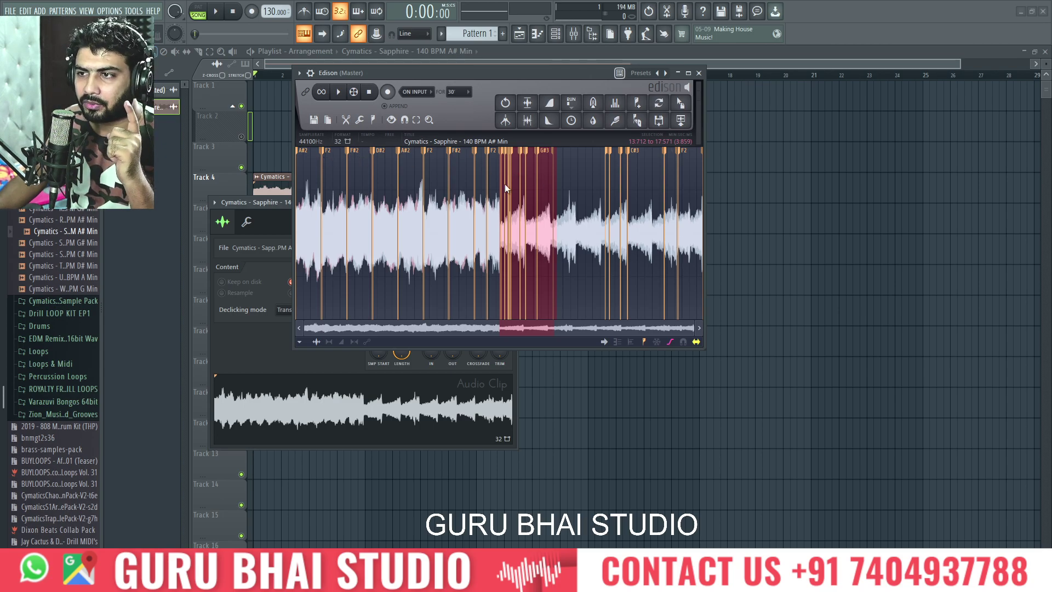
scroll(505, 183, up, 8)
scroll(468, 179, up, 5)
scroll(584, 162, down, 2)
scroll(584, 163, down, 2)
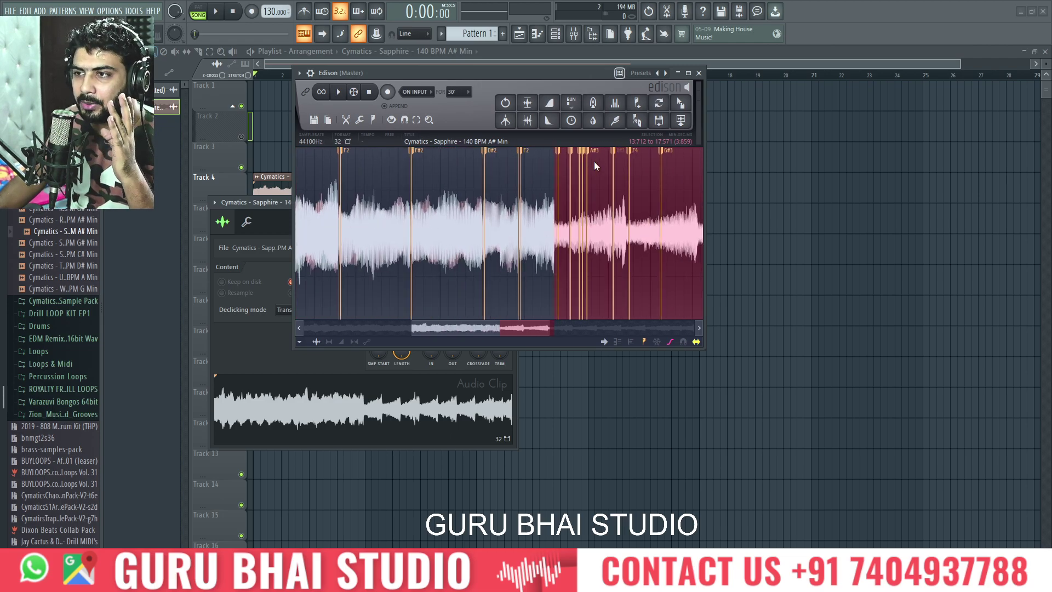
scroll(672, 185, down, 2)
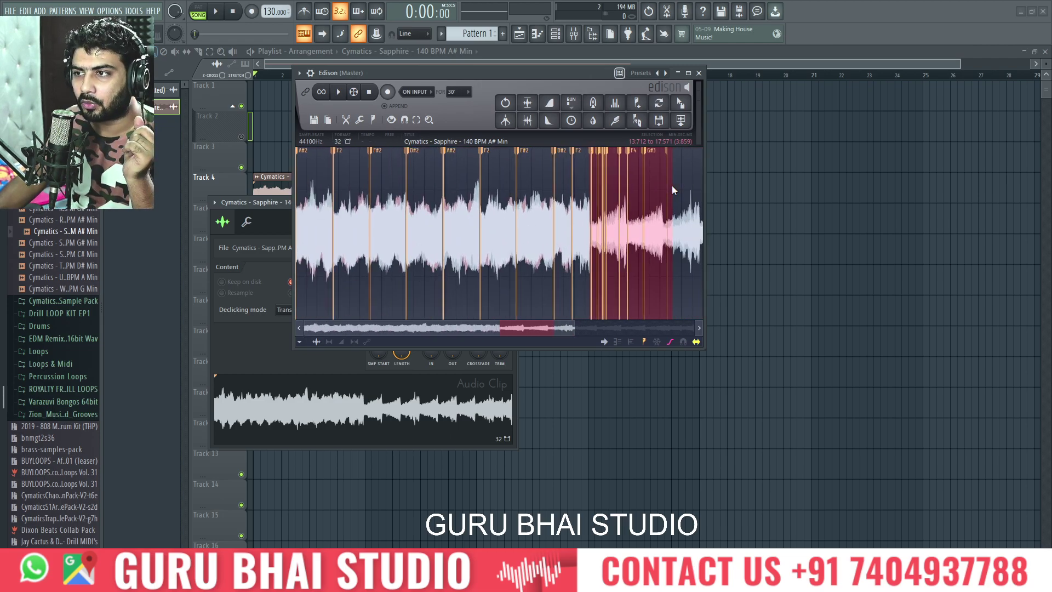
scroll(673, 185, up, 4)
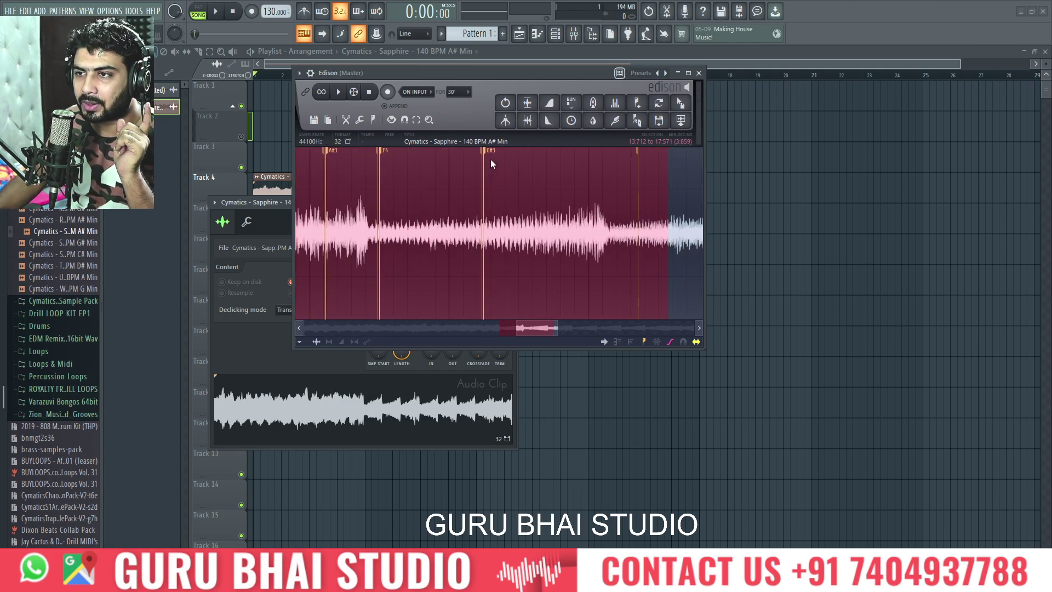
scroll(491, 163, down, 5)
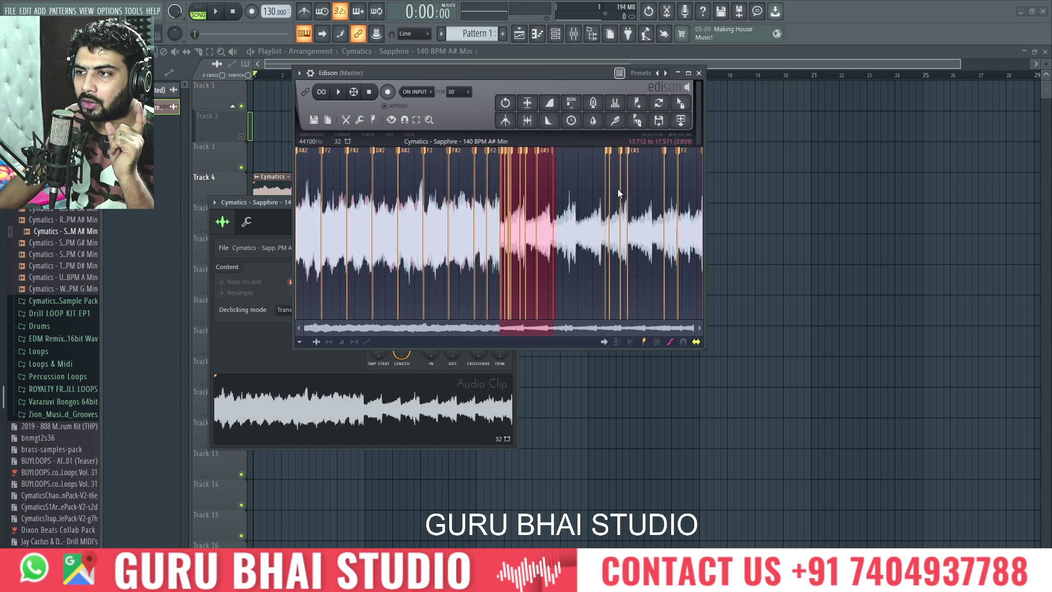
scroll(671, 204, up, 3)
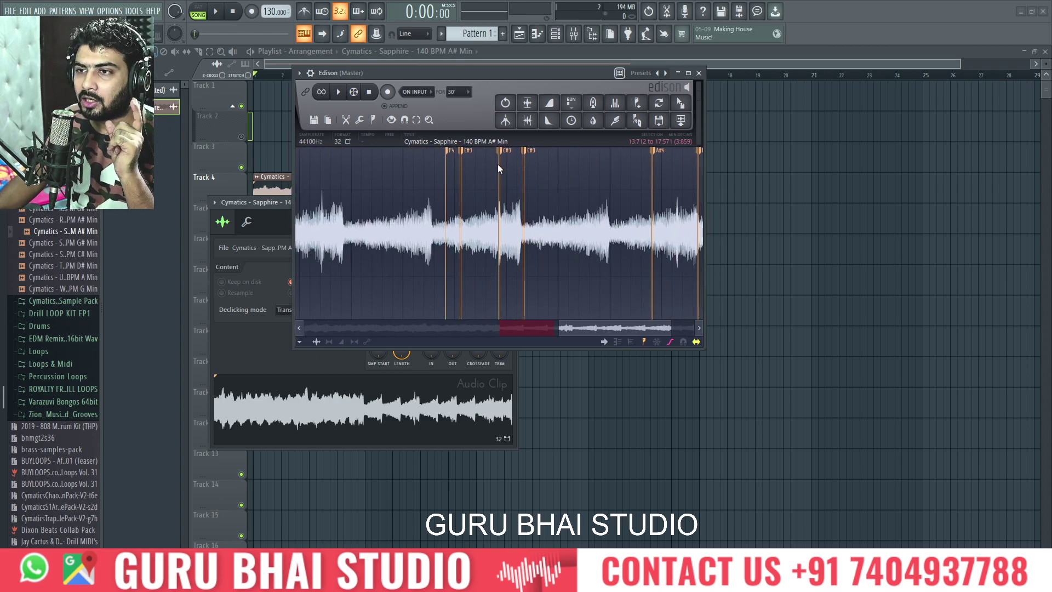
scroll(486, 162, down, 3)
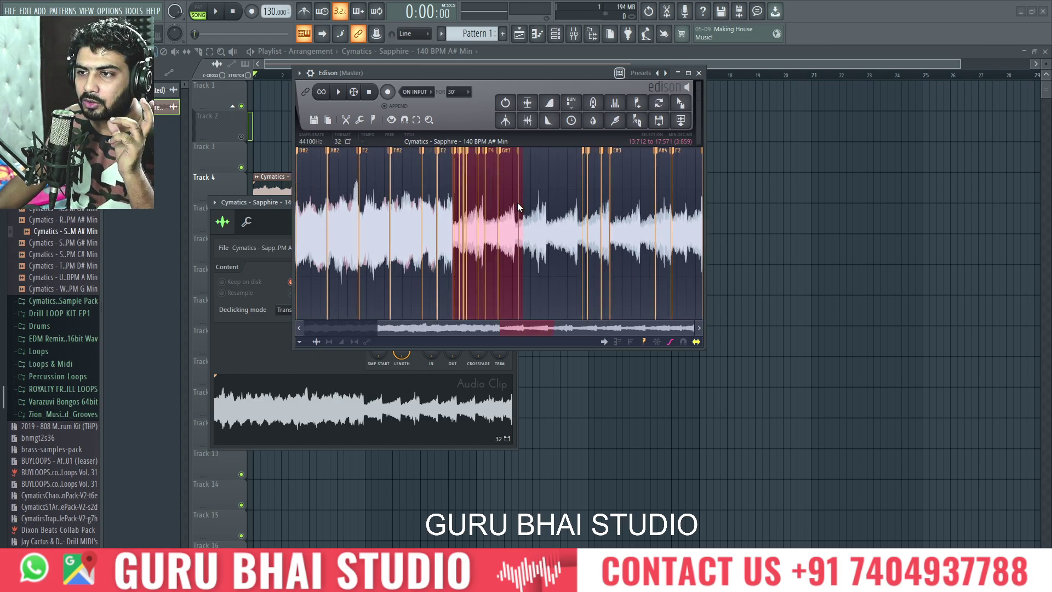
Extend the selection's end to 27.429 s, place the selected audio as a clip on Track 11 of the playlist, and close Edison.
scroll(475, 216, up, 4)
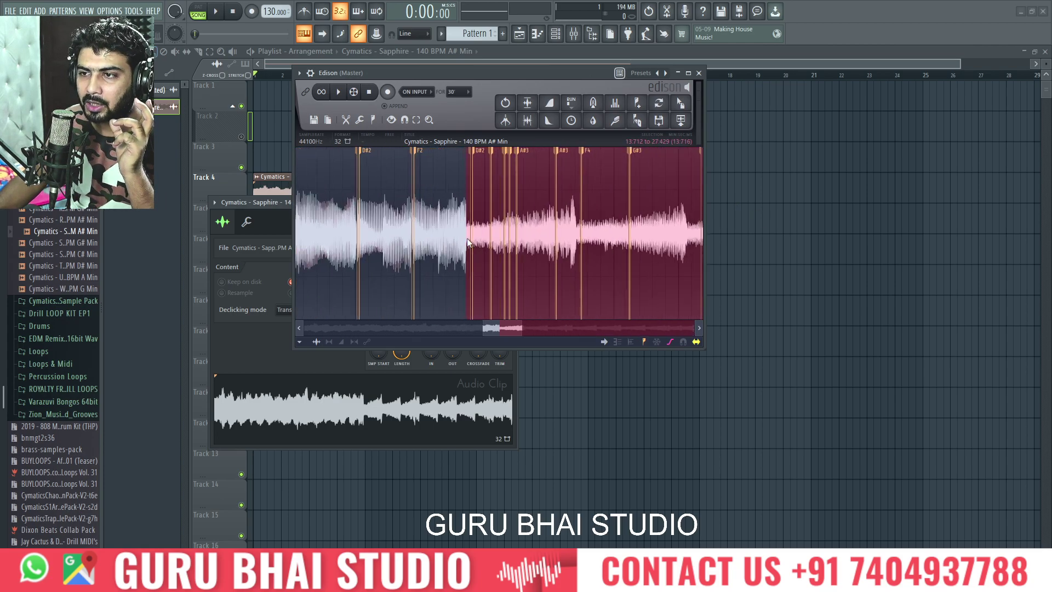
scroll(424, 238, down, 5)
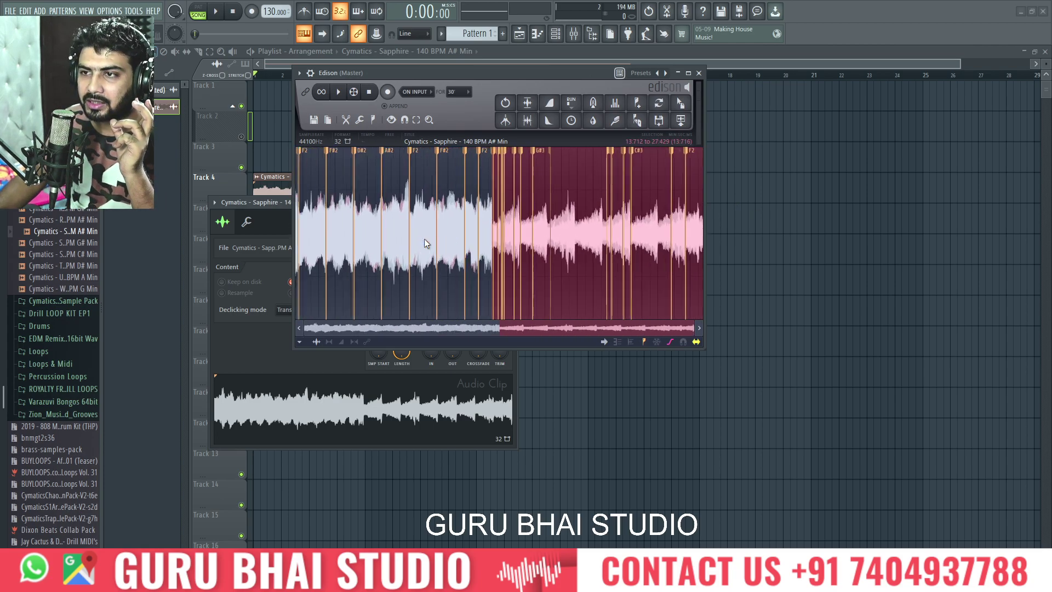
drag(680, 104, 412, 402)
click(699, 72)
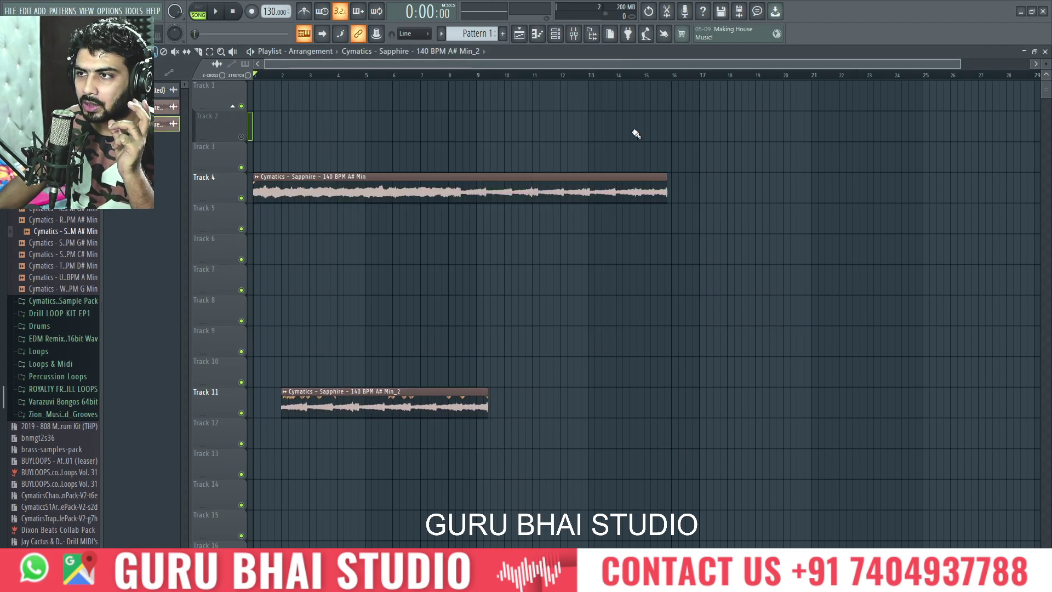
Move the new Track 11 clip to the start of bar 1 and mute Track 11.
drag(331, 406, 247, 409)
click(241, 412)
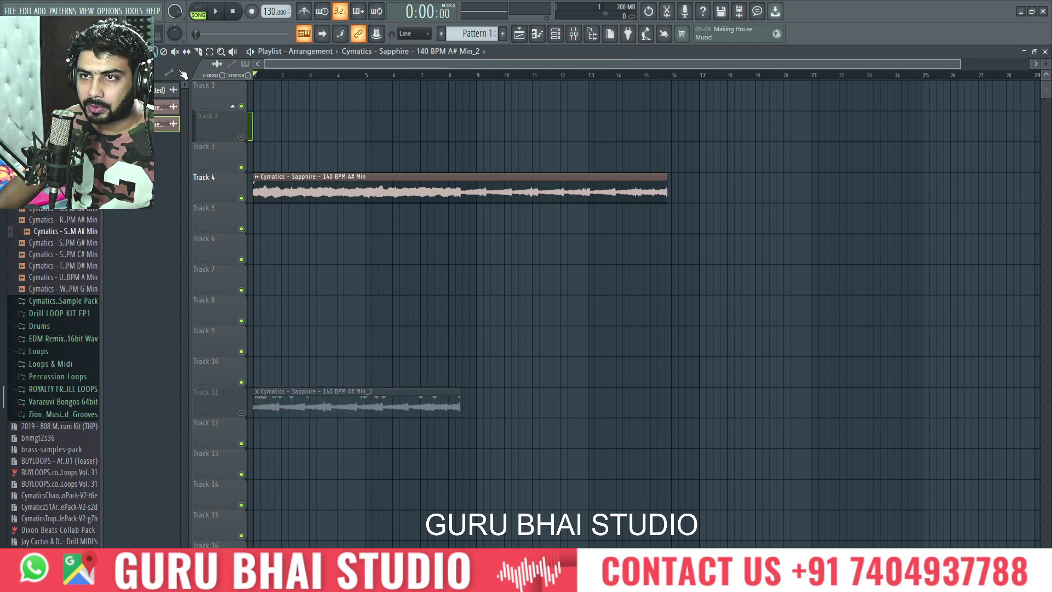
Play parts of the original loop on Track 4 and place the playhead where its waveform gets quieter, at 13:73.
key(space)
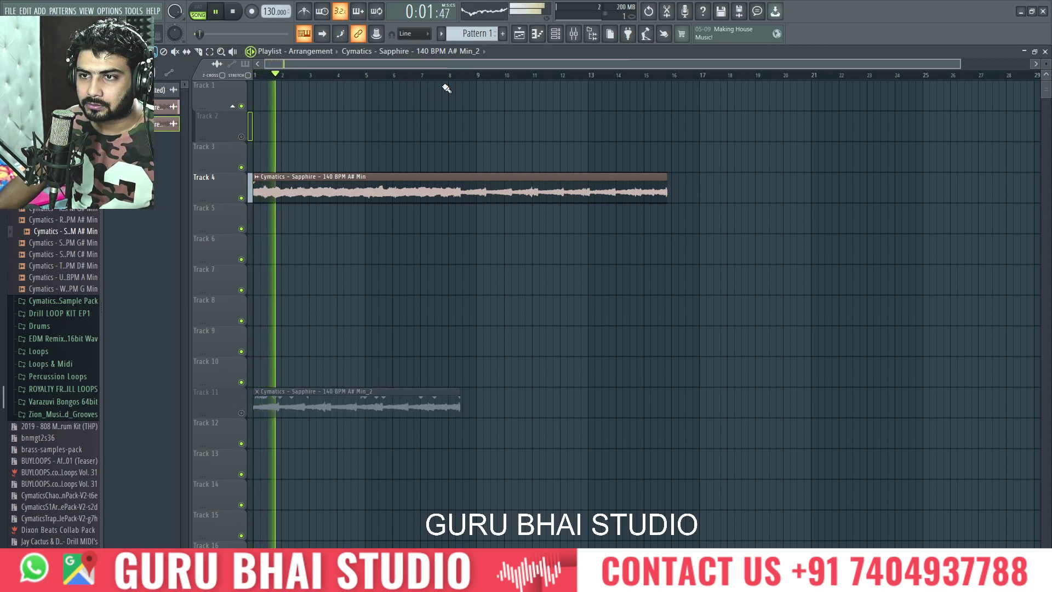
key(space)
key(space)
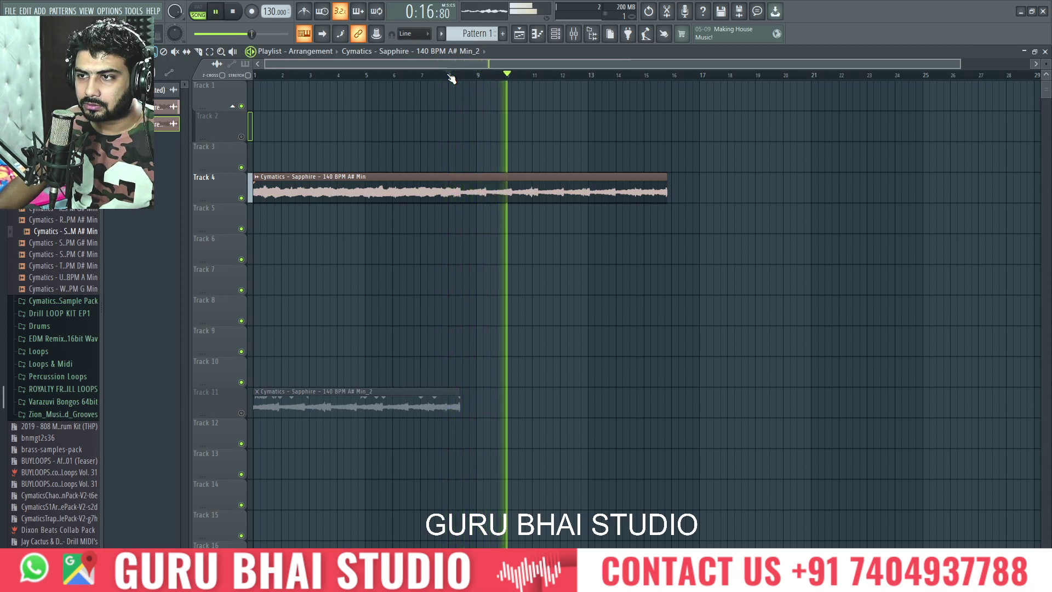
key(space)
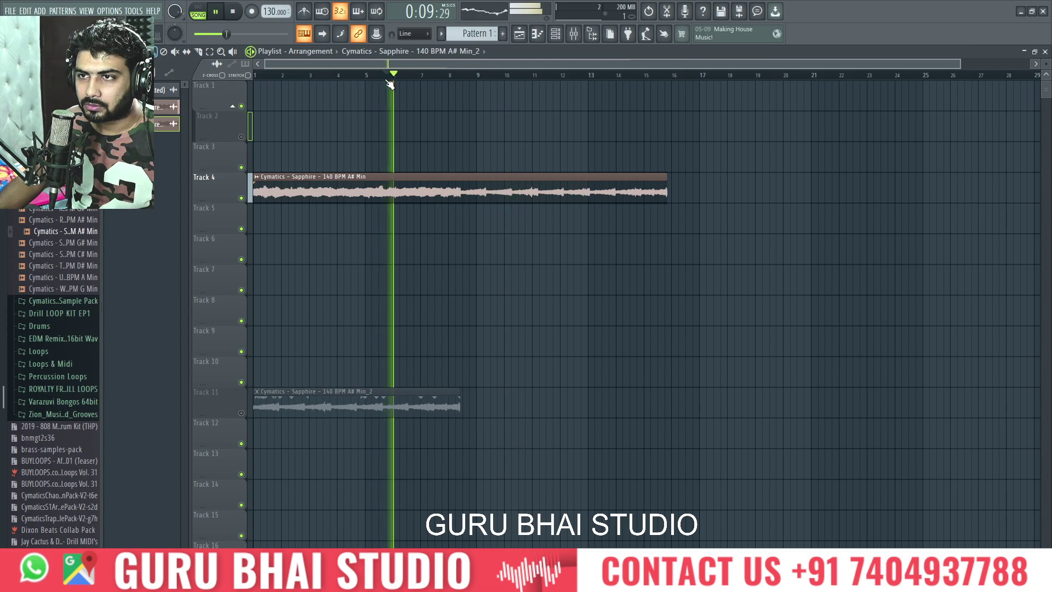
key(space)
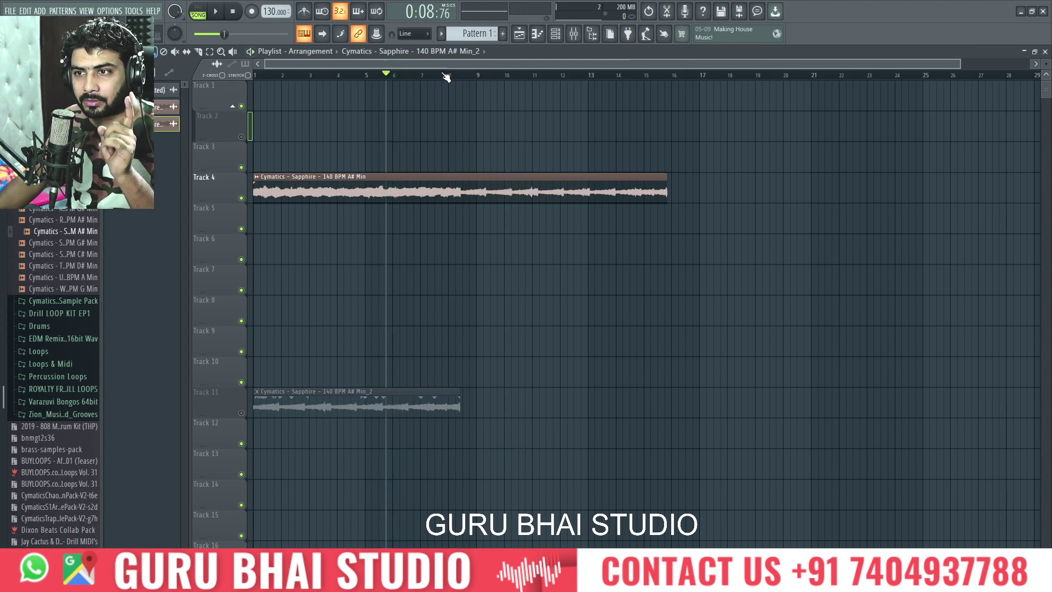
scroll(456, 79, up, 5)
click(459, 76)
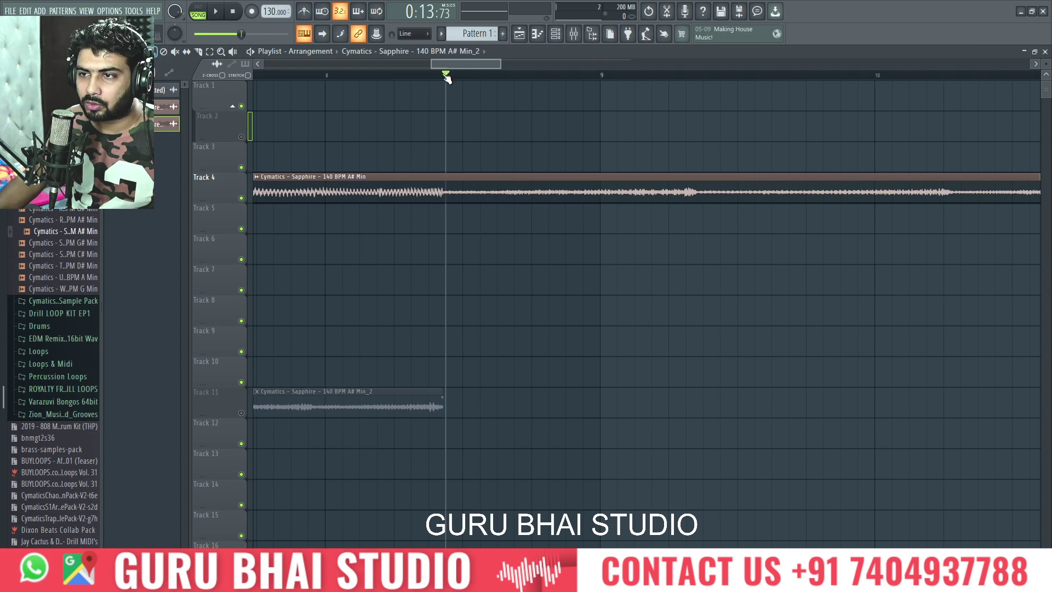
scroll(455, 80, down, 5)
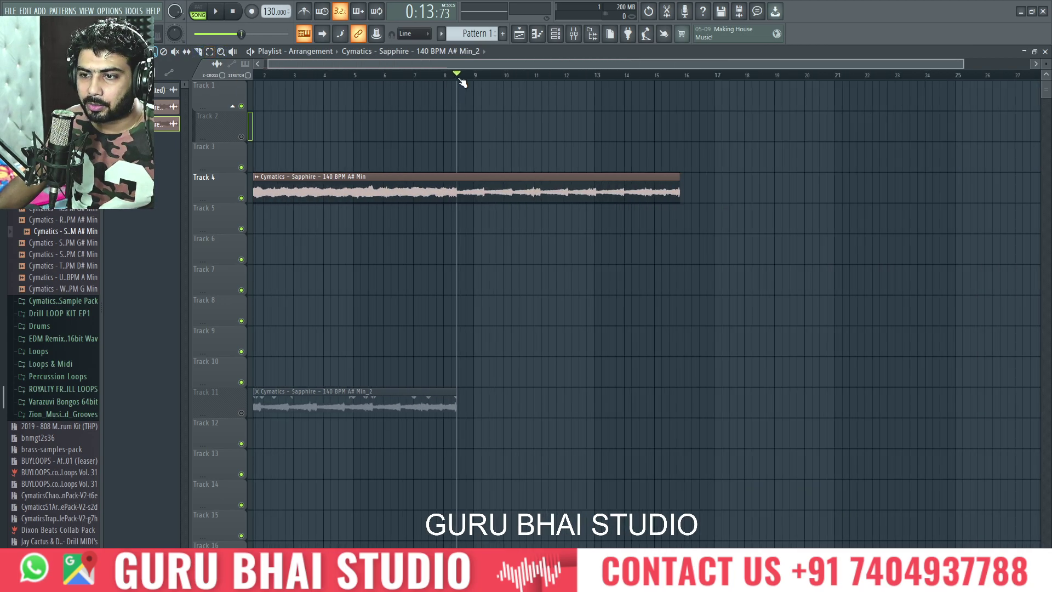
Unmute Track 11 and reverse the audio of its clip.
click(241, 413)
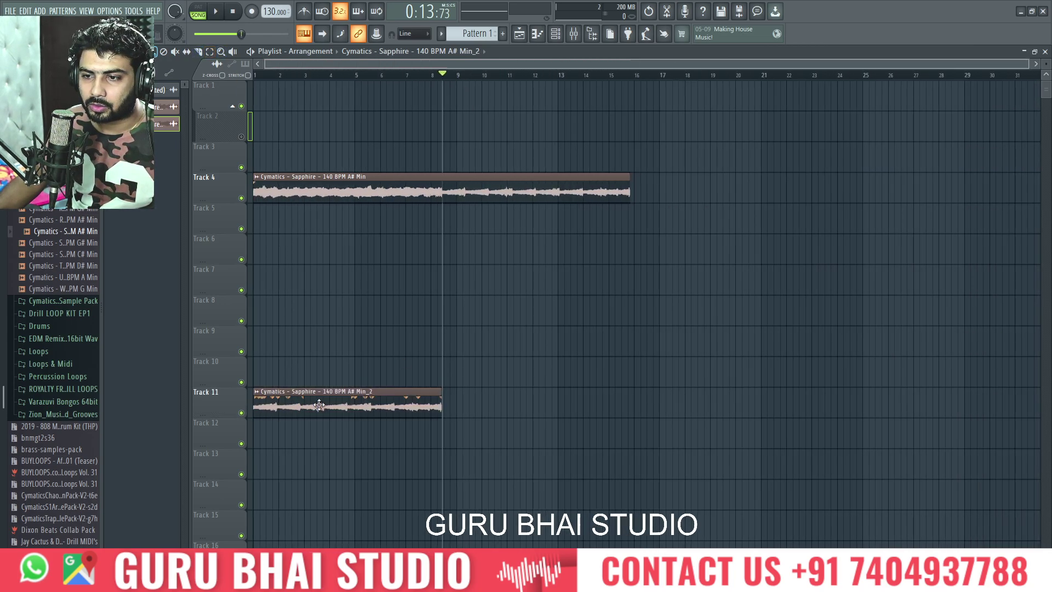
double_click(319, 405)
click(273, 229)
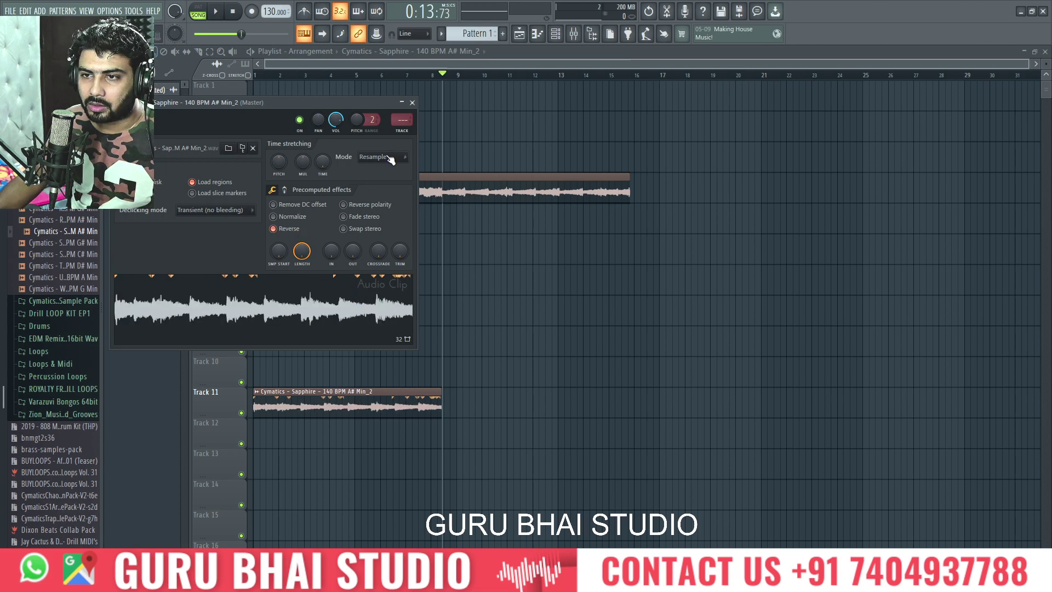
click(412, 103)
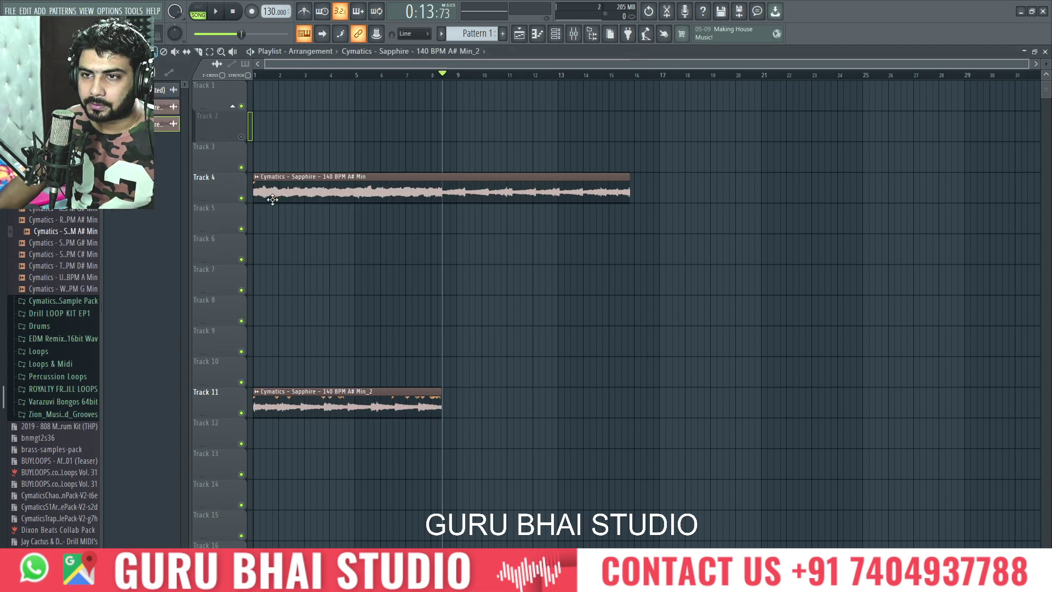
Mute Track 4 and time-stretch the Track 11 clip to end at bar 5, playing it before and after the change.
click(241, 199)
key(space)
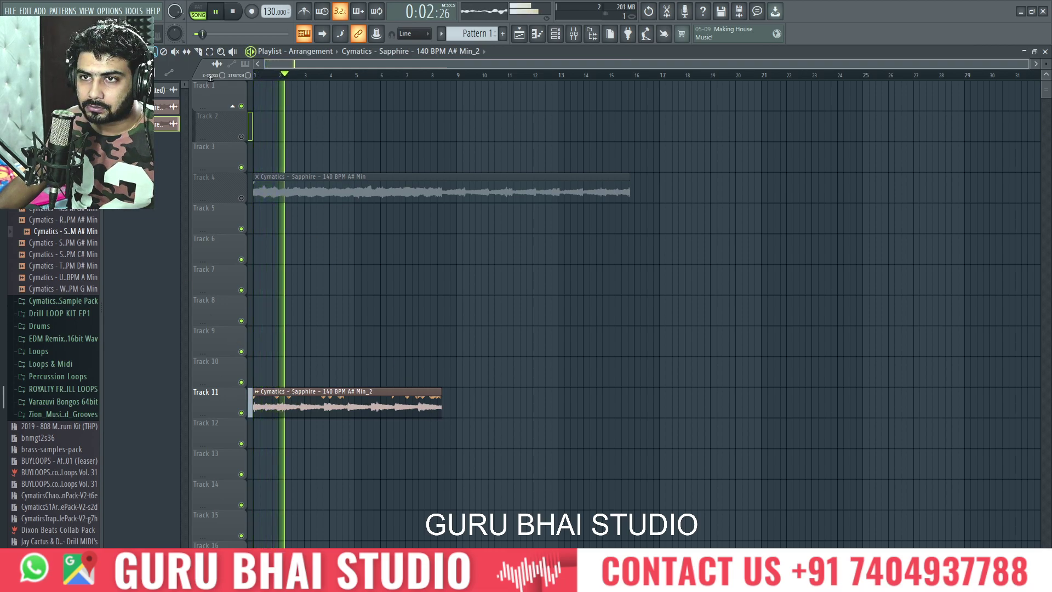
drag(442, 408, 353, 408)
key(space)
click(285, 75)
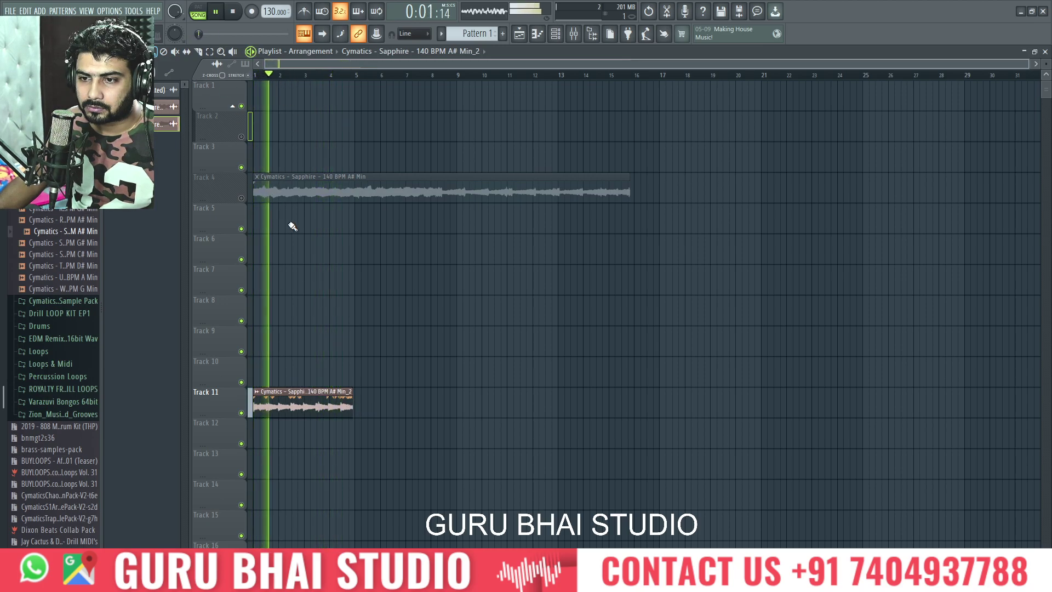
key(space)
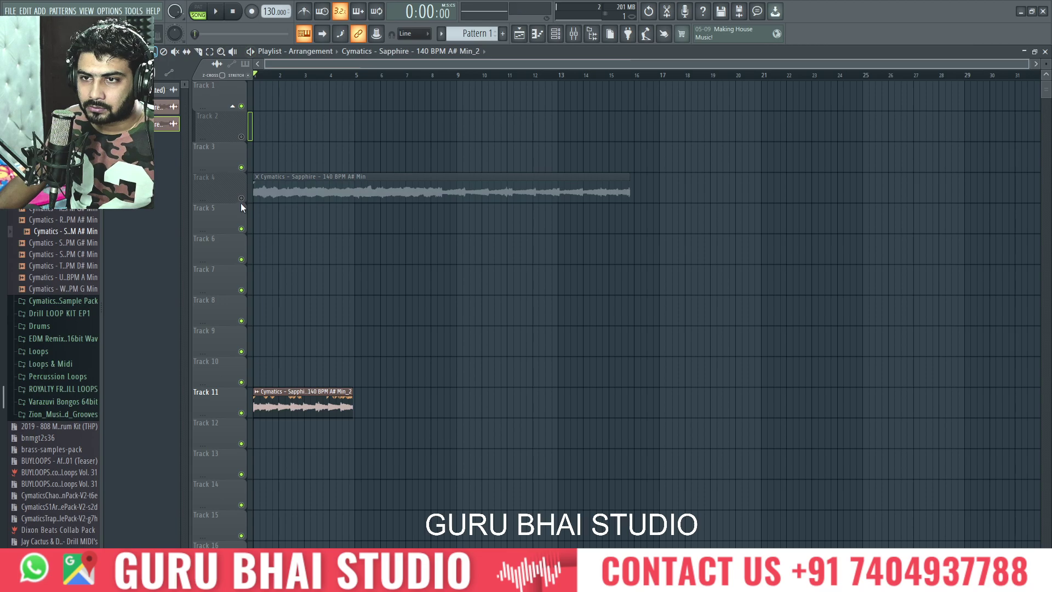
Compare the original loop on Track 4 with the reversed clip on Track 11 by playing each one alone.
click(241, 199)
click(241, 413)
key(space)
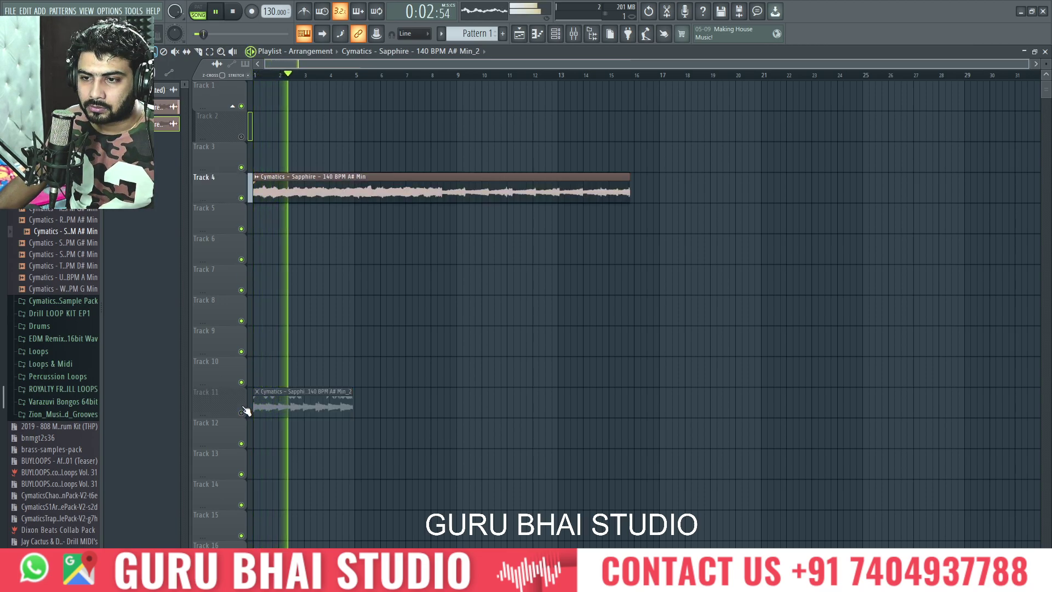
key(space)
click(241, 413)
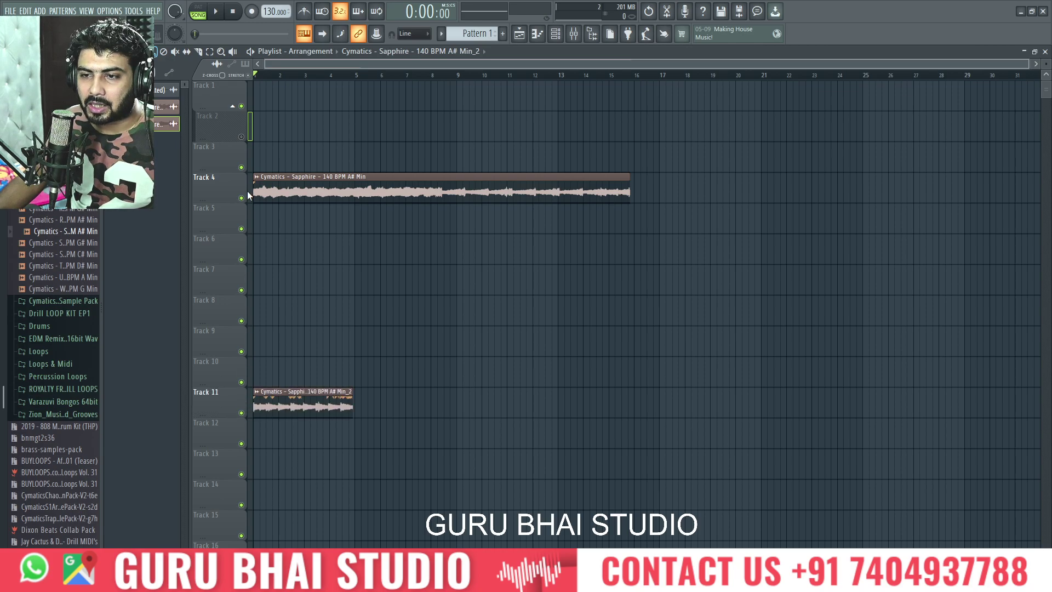
click(242, 198)
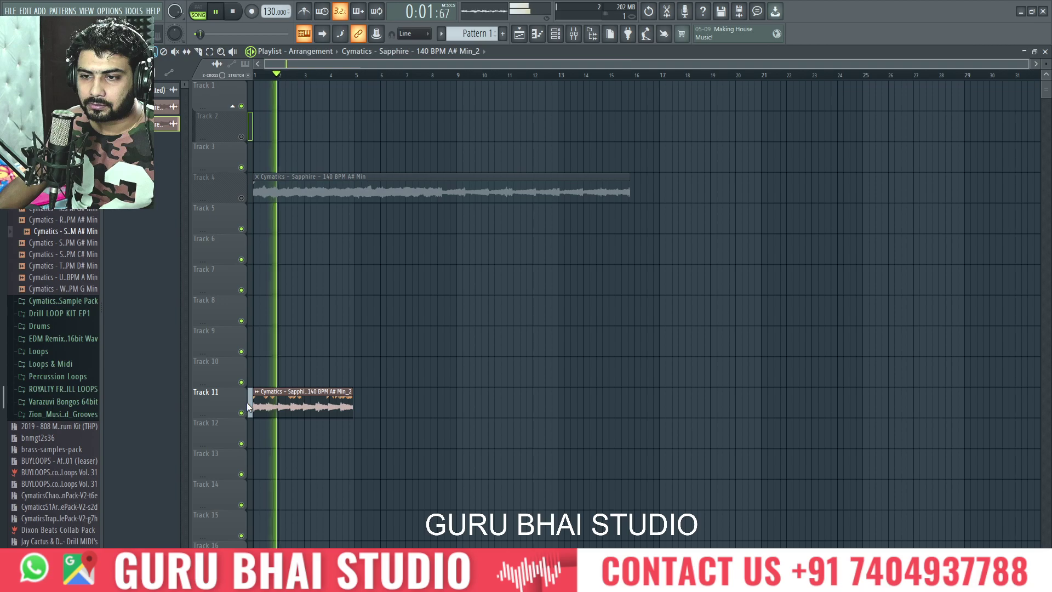
key(space)
Save the shortened Track 11 clip as a new WAV sample in the Sliced audio folder.
scroll(387, 347, down, 4)
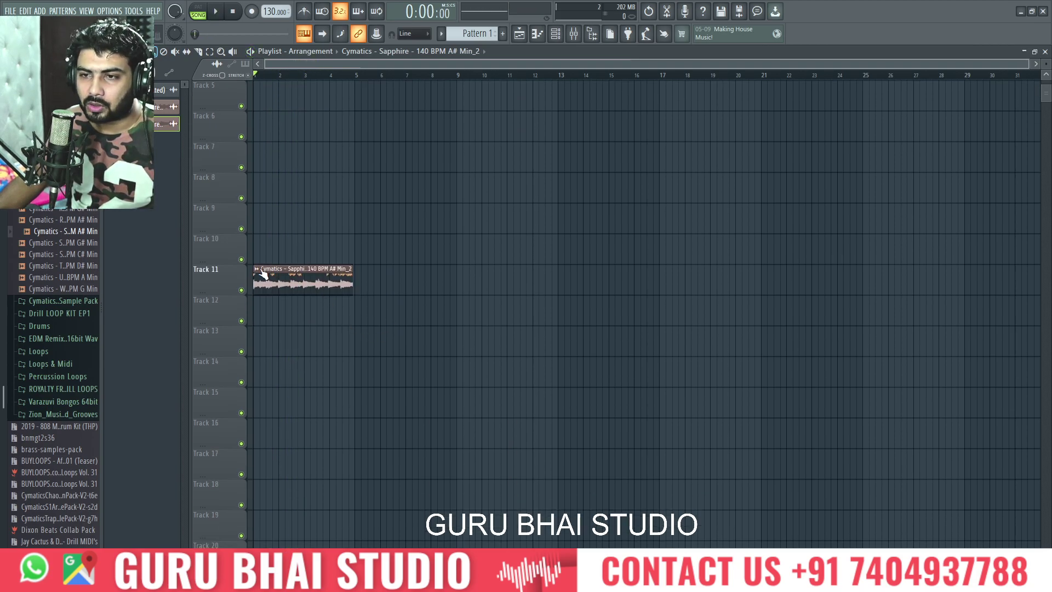
right_click(262, 271)
click(376, 290)
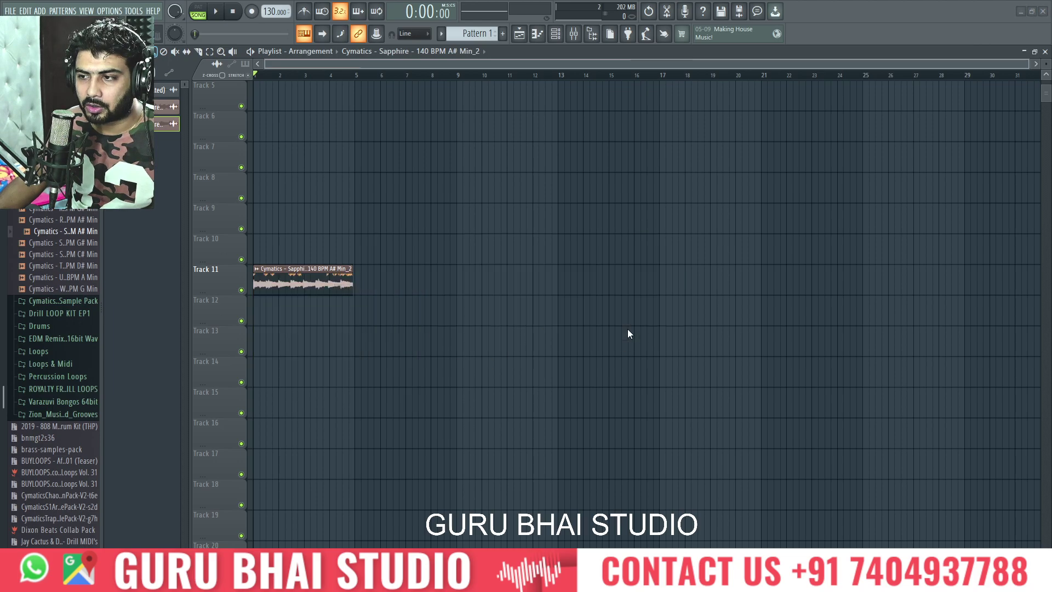
click(616, 333)
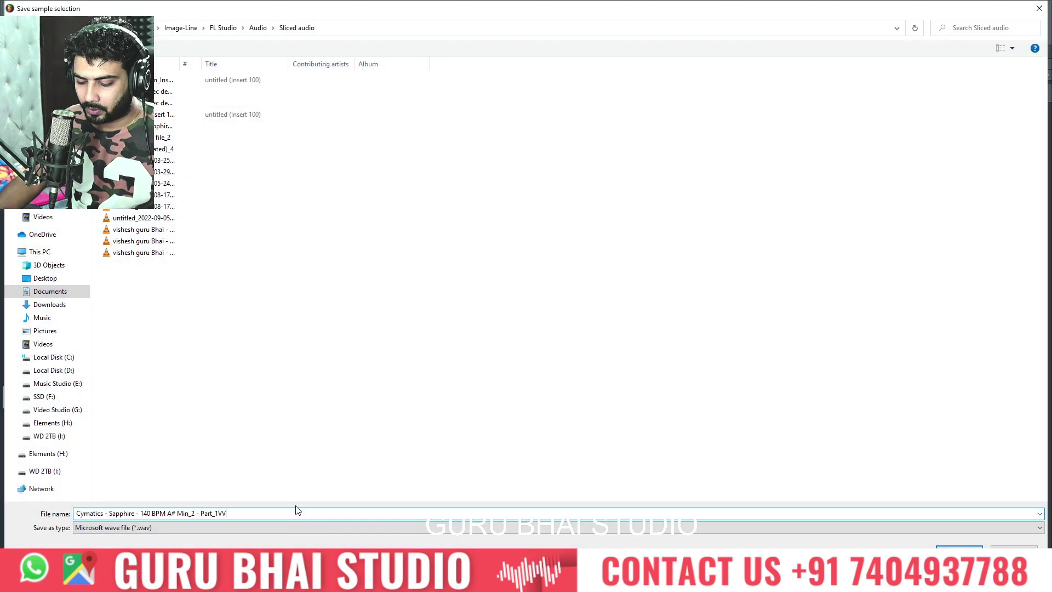